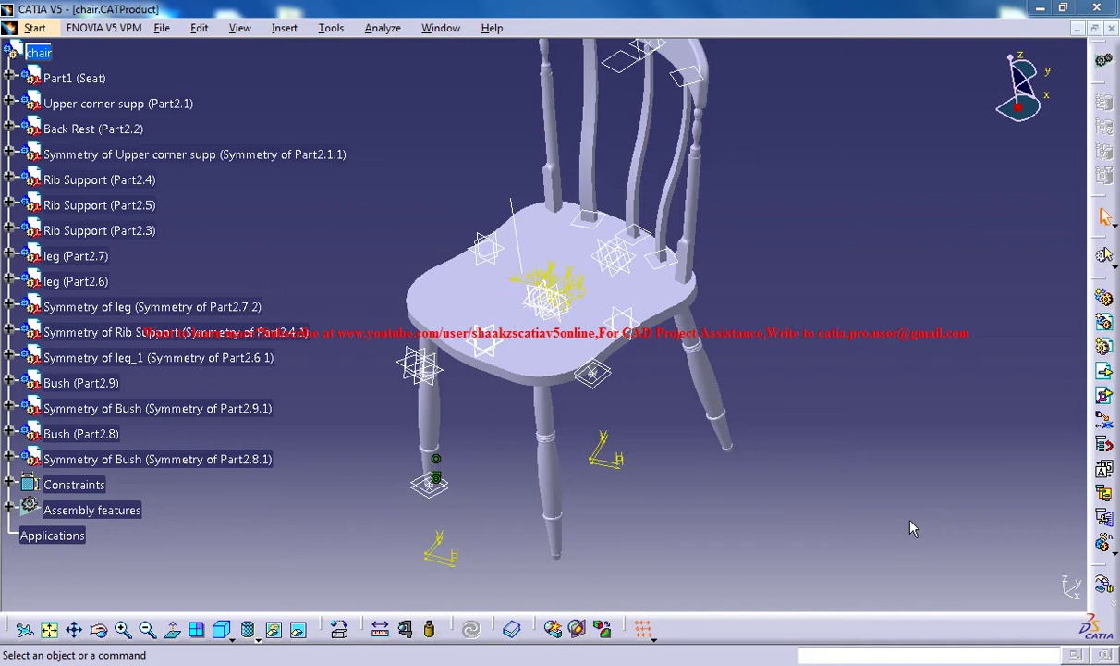
# - Orbit and pan the reference chair, selecting the Seat and Upper corner supp parts to inspect them
pyautogui.moveTo(606, 207); pyautogui.dragTo(533, 258, button='middle')
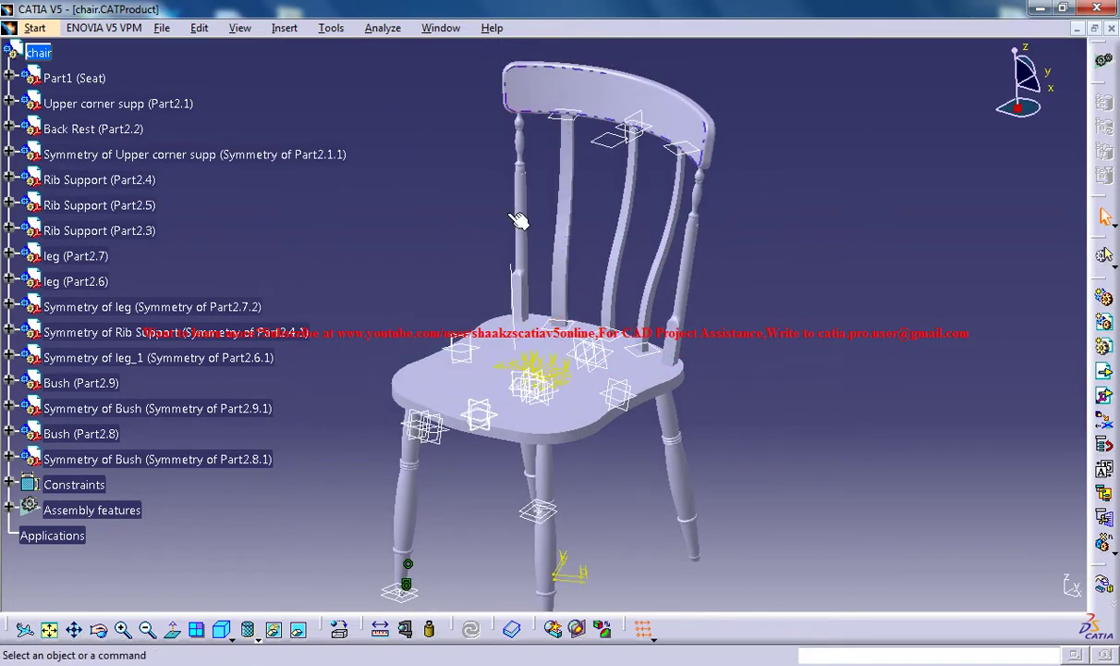
pyautogui.moveTo(497, 342); pyautogui.dragTo(520, 358, button='middle')
pyautogui.moveTo(569, 279)
pyautogui.mouseDown(button='middle')
pyautogui.moveTo(529, 316)
pyautogui.moveTo(499, 318)
pyautogui.moveTo(566, 274)
pyautogui.mouseUp(button='middle')
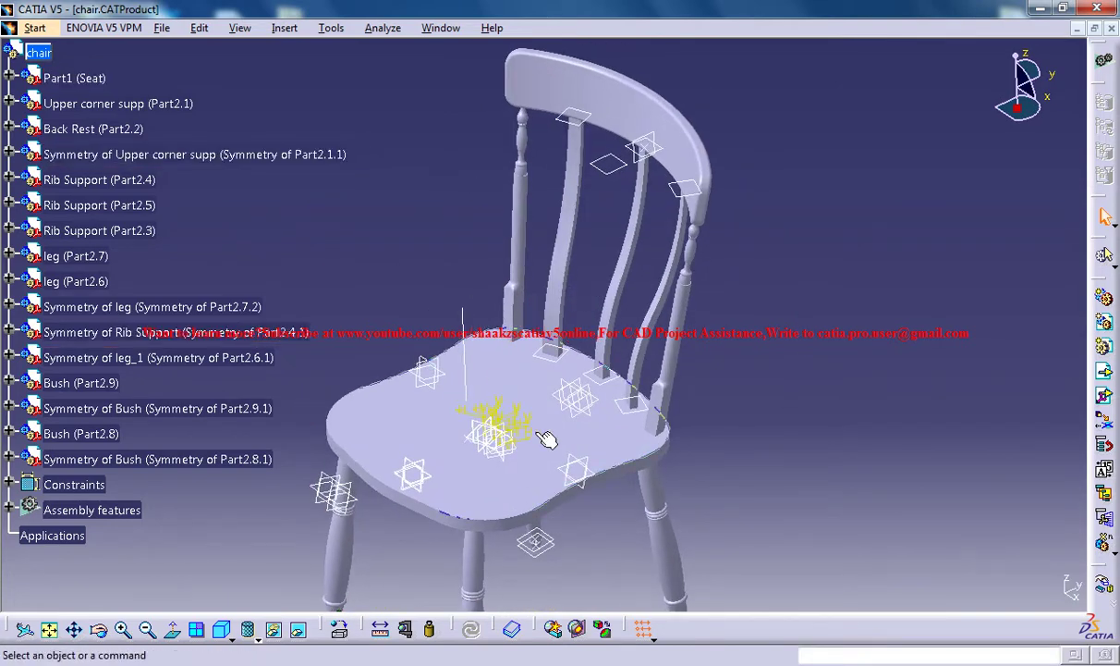
pyautogui.click(82, 80)
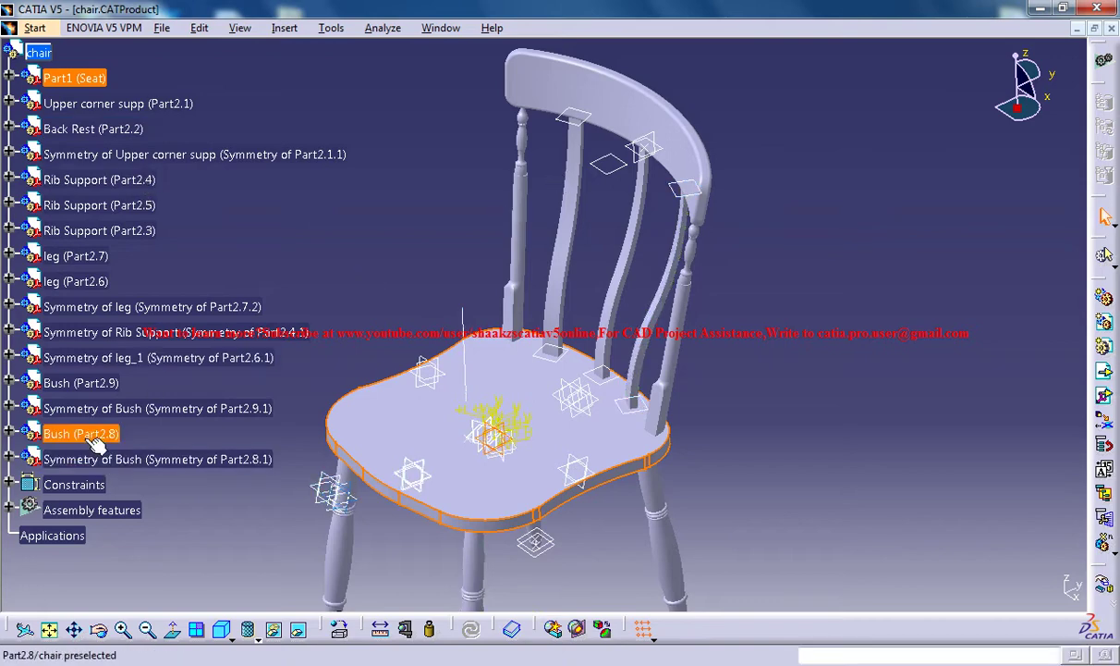
pyautogui.moveTo(547, 293); pyautogui.dragTo(546, 135, button='middle')
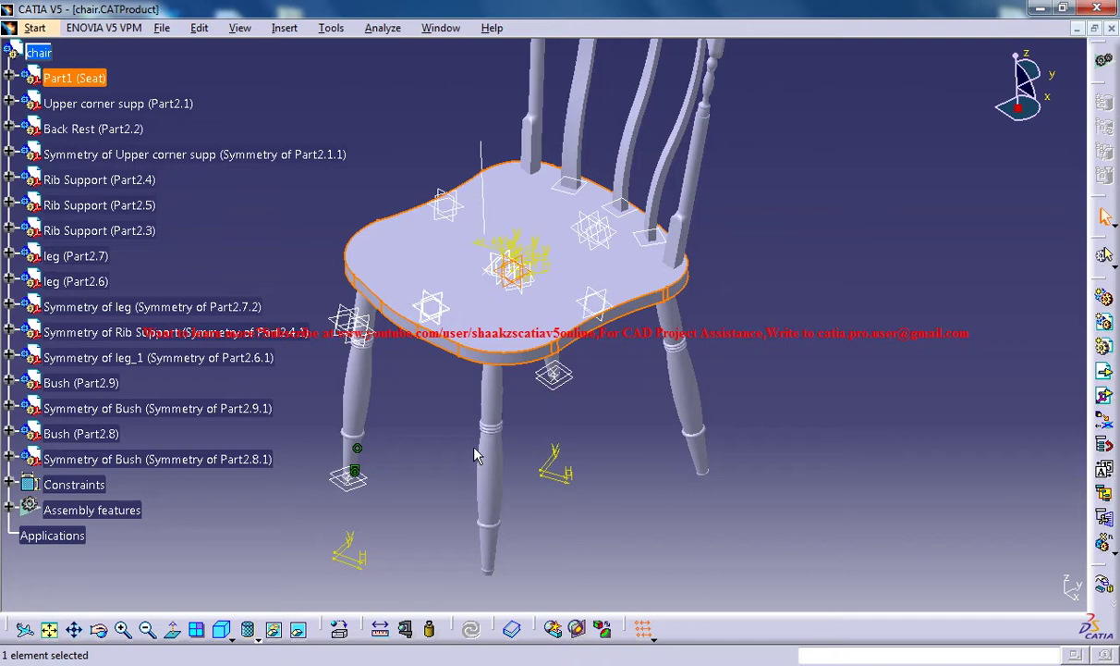
pyautogui.click(832, 245)
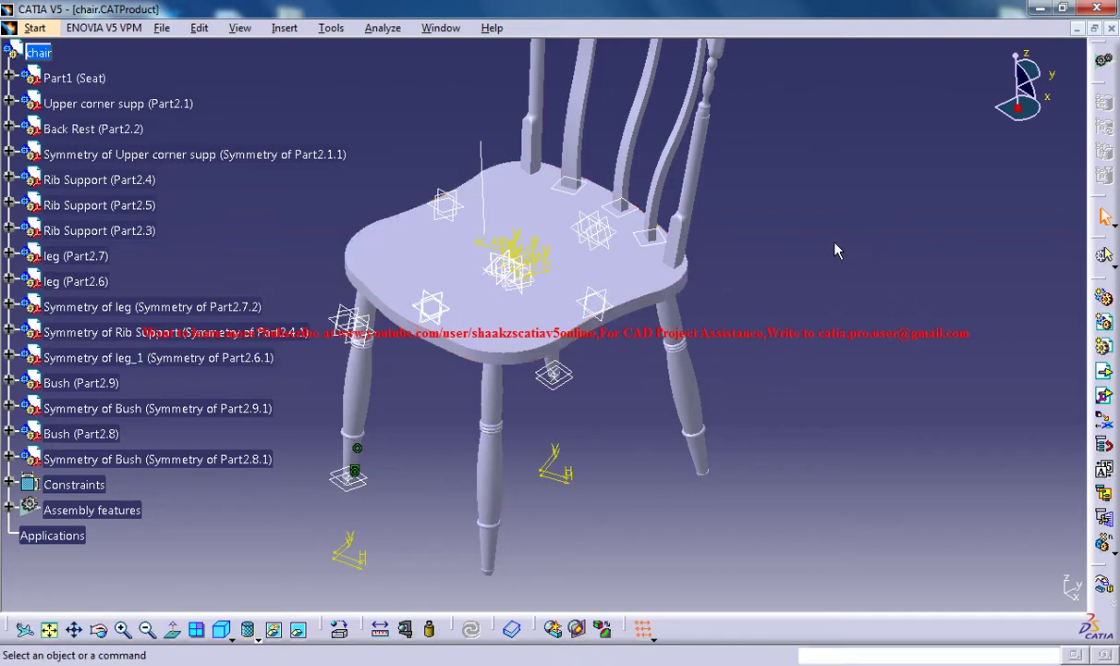
pyautogui.click(658, 242)
pyautogui.moveTo(657, 242); pyautogui.dragTo(688, 315, button='middle')
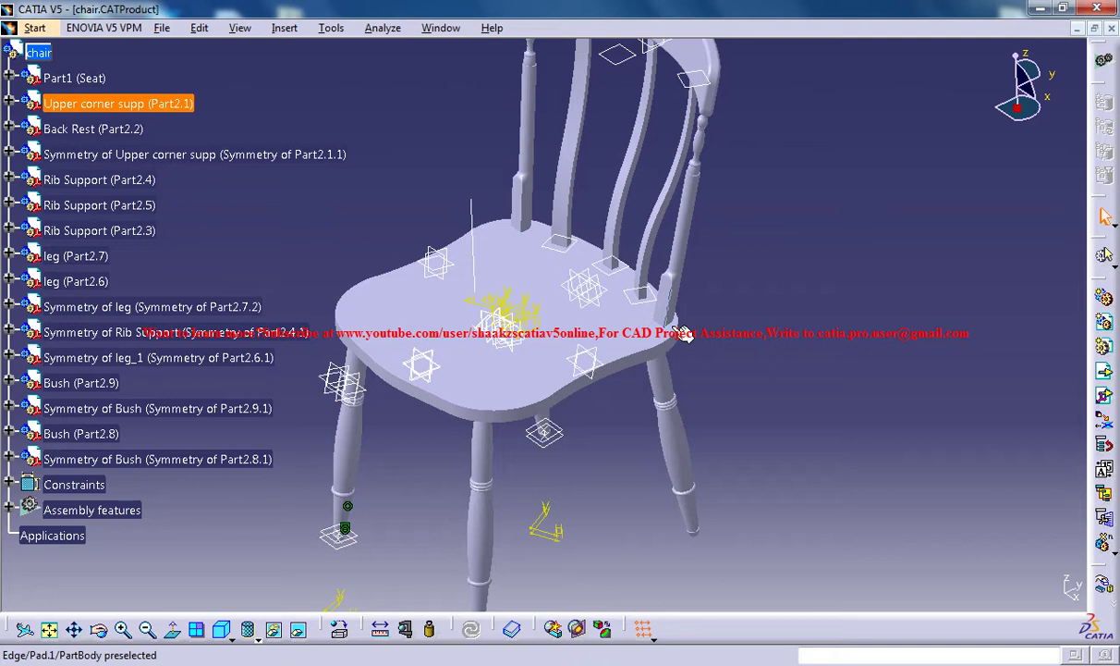
pyautogui.click(687, 342)
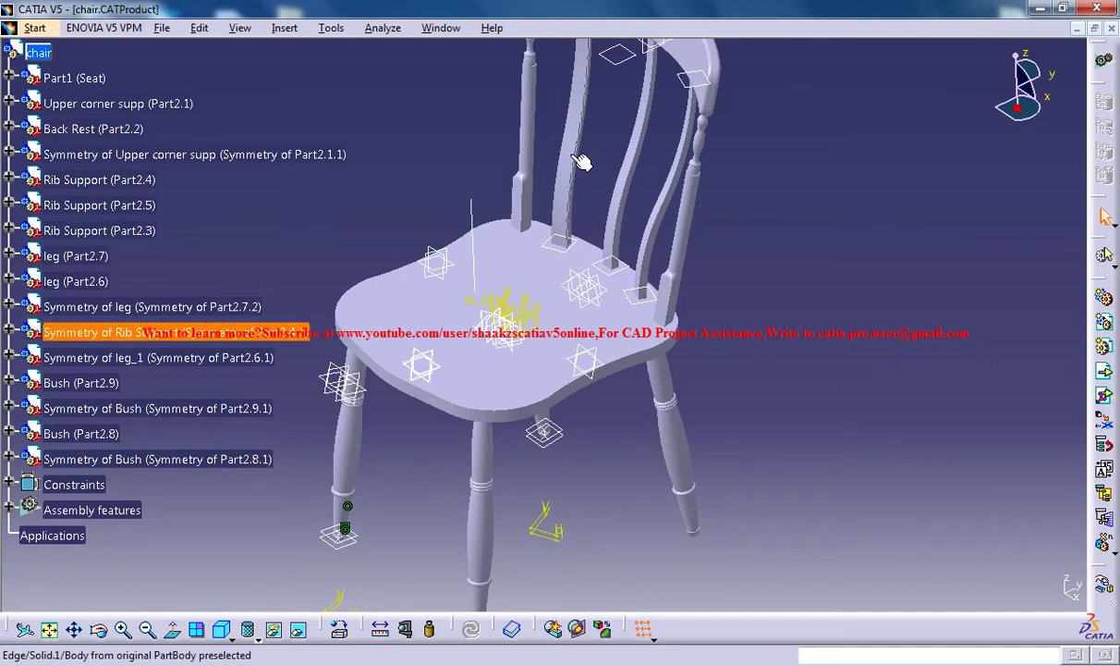
pyautogui.moveTo(601, 153); pyautogui.dragTo(587, 390, button='middle')
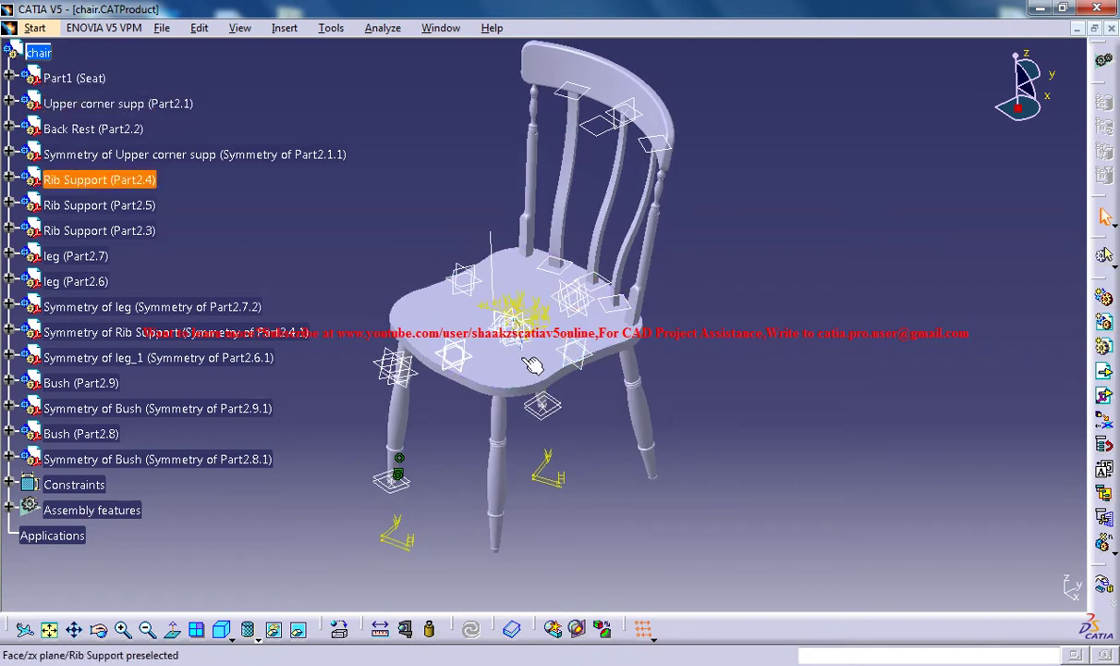
pyautogui.moveTo(527, 362); pyautogui.dragTo(563, 369, button='middle')
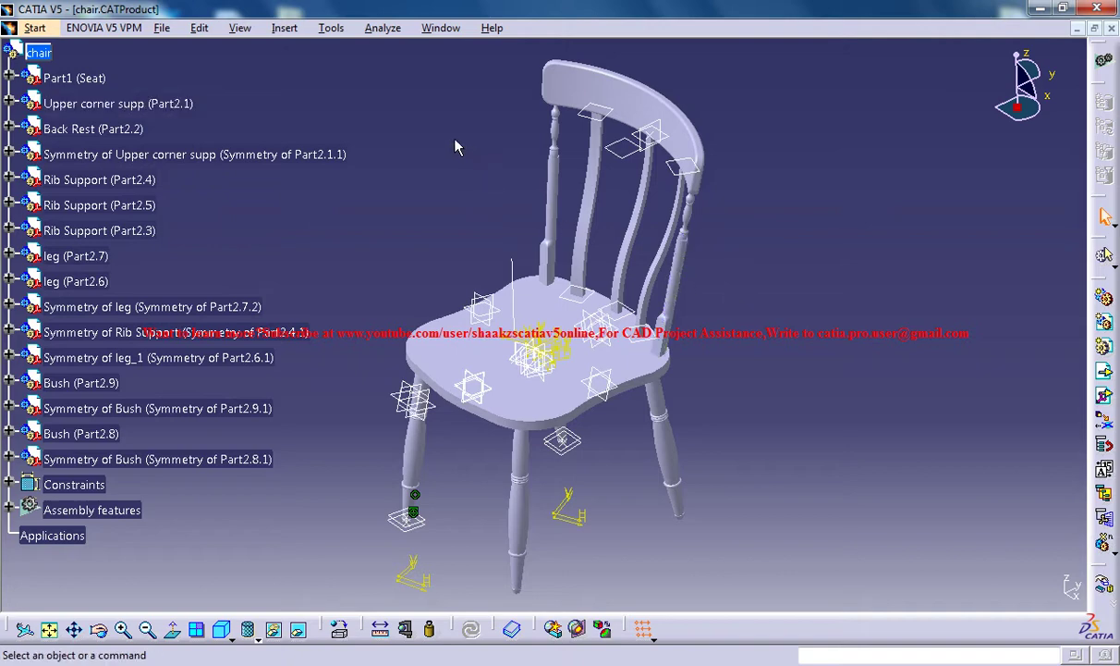
# - Create a new document of type Product from the File > New type list
pyautogui.click(383, 29)
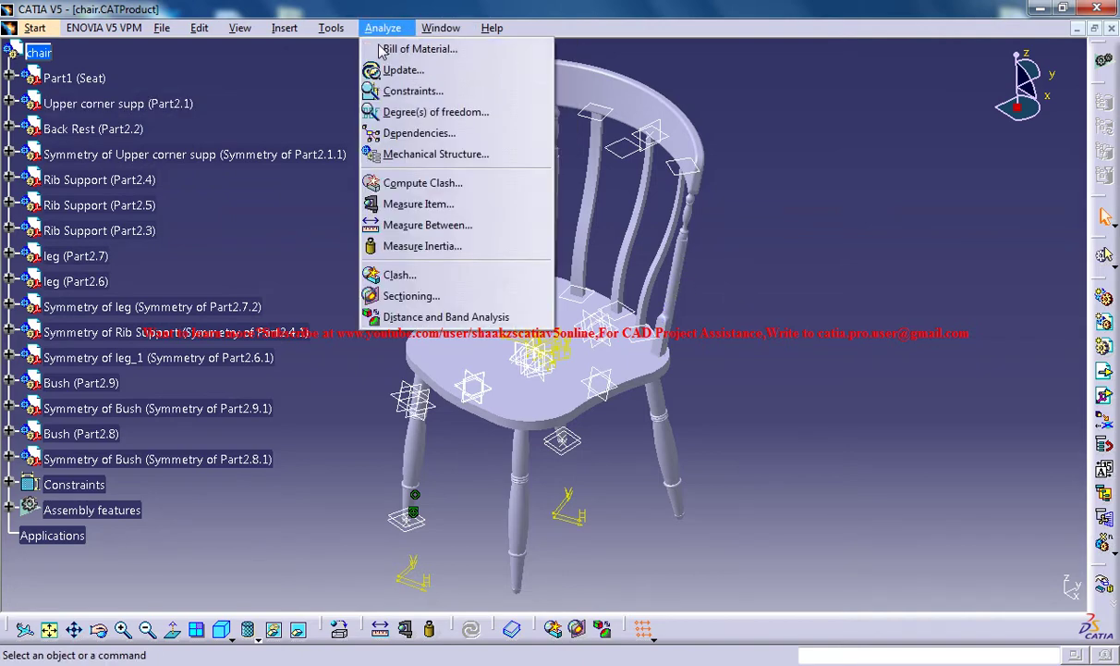
pyautogui.moveTo(10, 32)
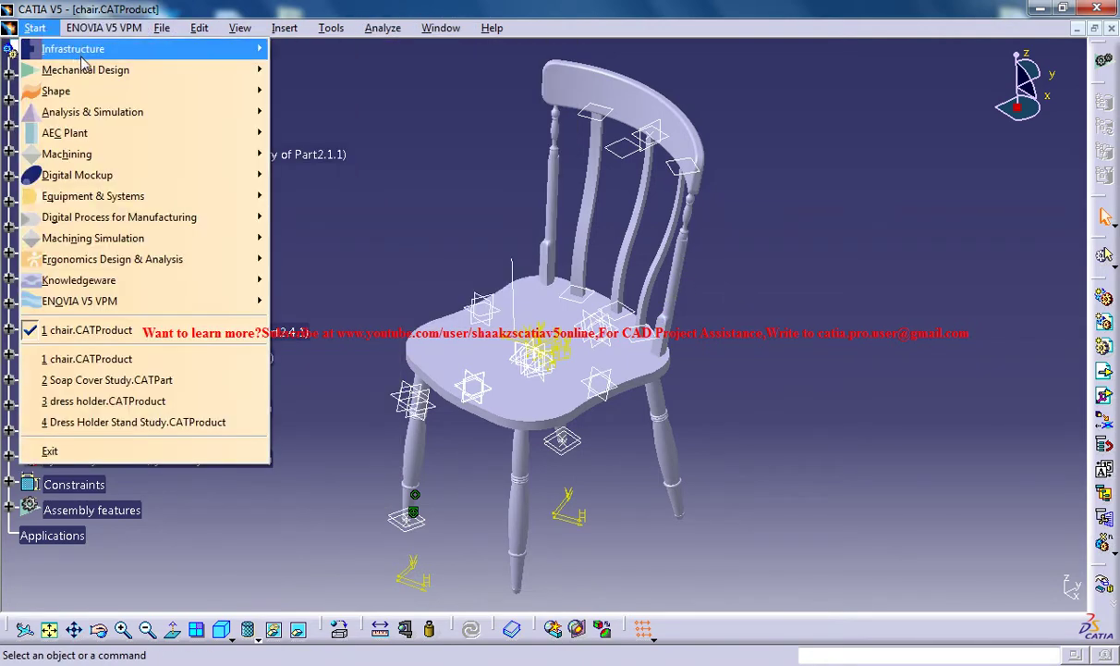
pyautogui.moveTo(161, 27)
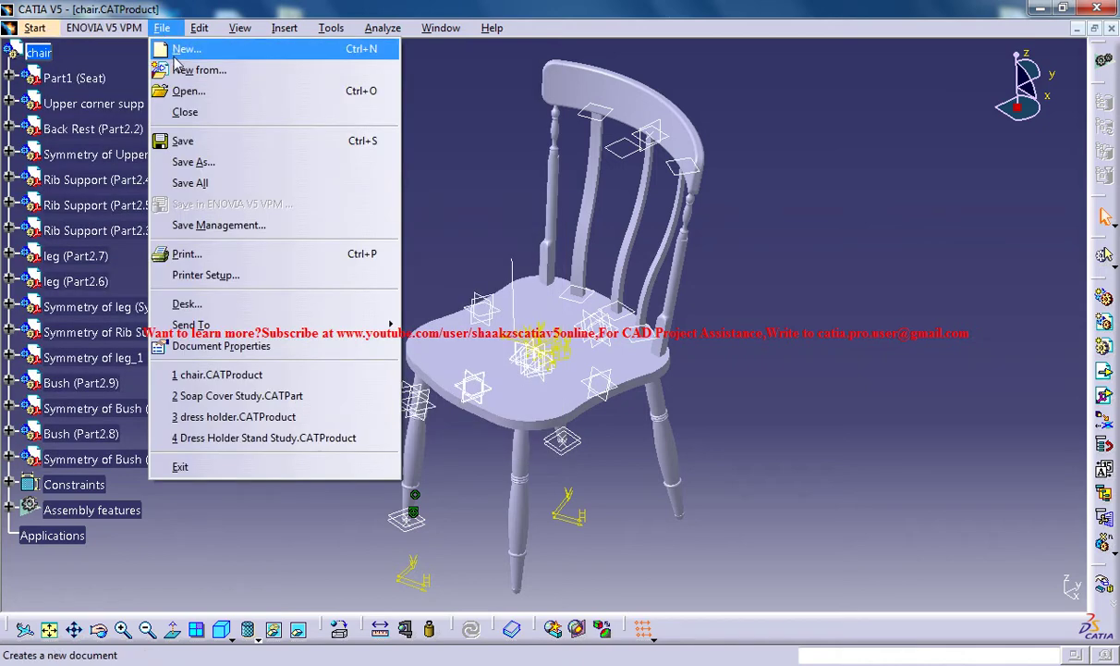
pyautogui.click(187, 50)
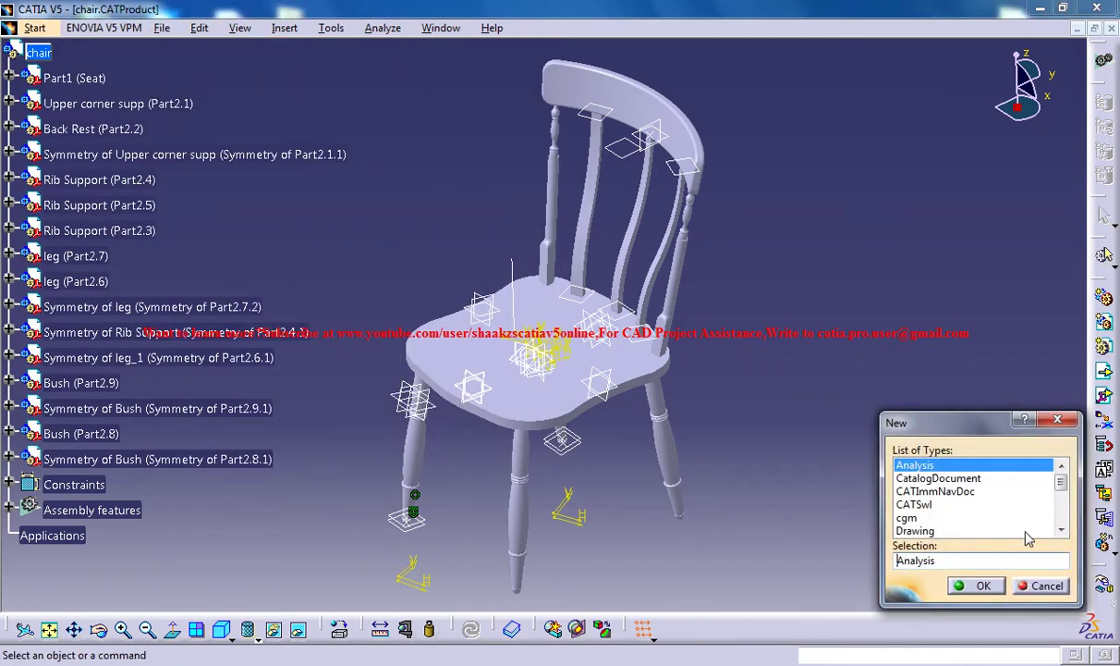
pyautogui.click(1061, 529)
pyautogui.click(1061, 530)
pyautogui.click(1061, 530)
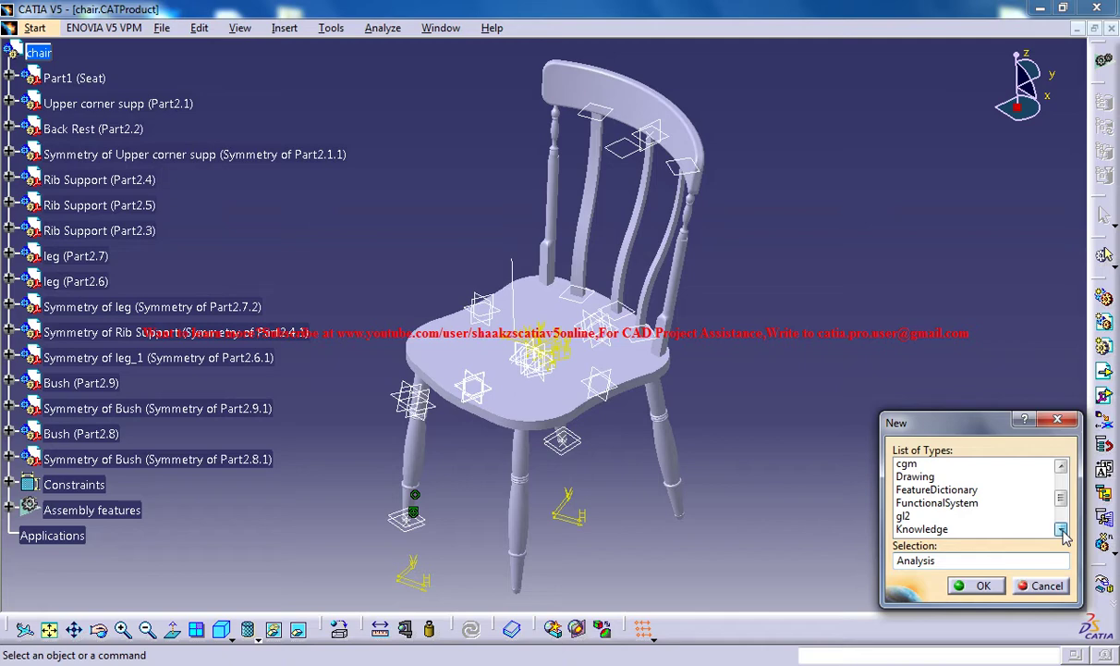
pyautogui.click(1061, 530)
pyautogui.click(1061, 529)
pyautogui.click(1061, 530)
pyautogui.click(919, 528)
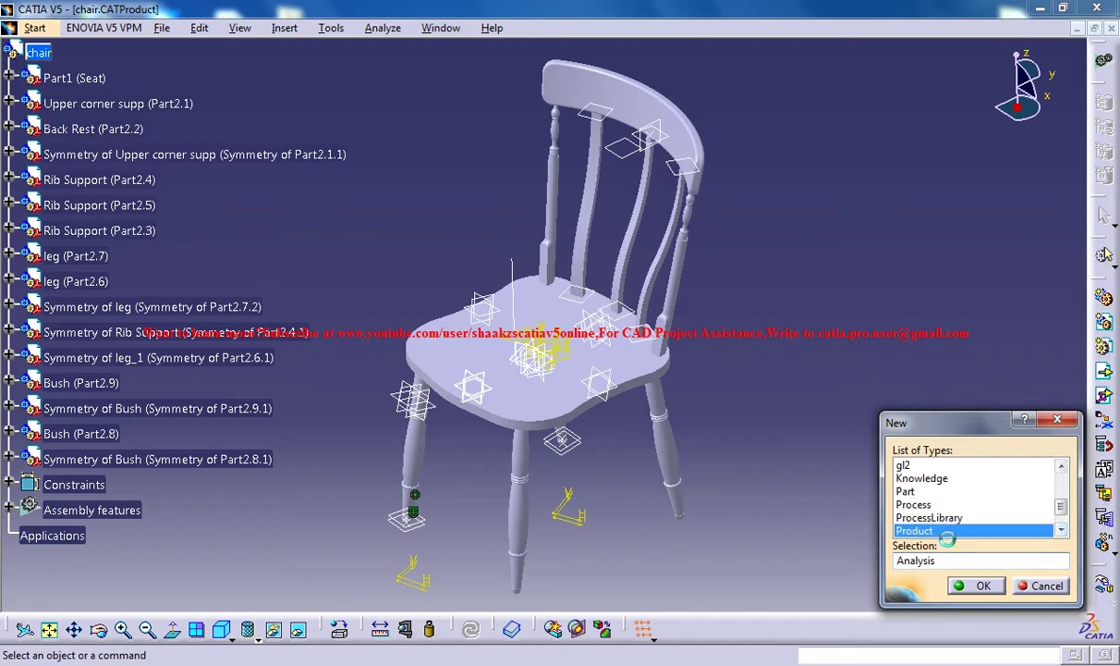
pyautogui.click(978, 586)
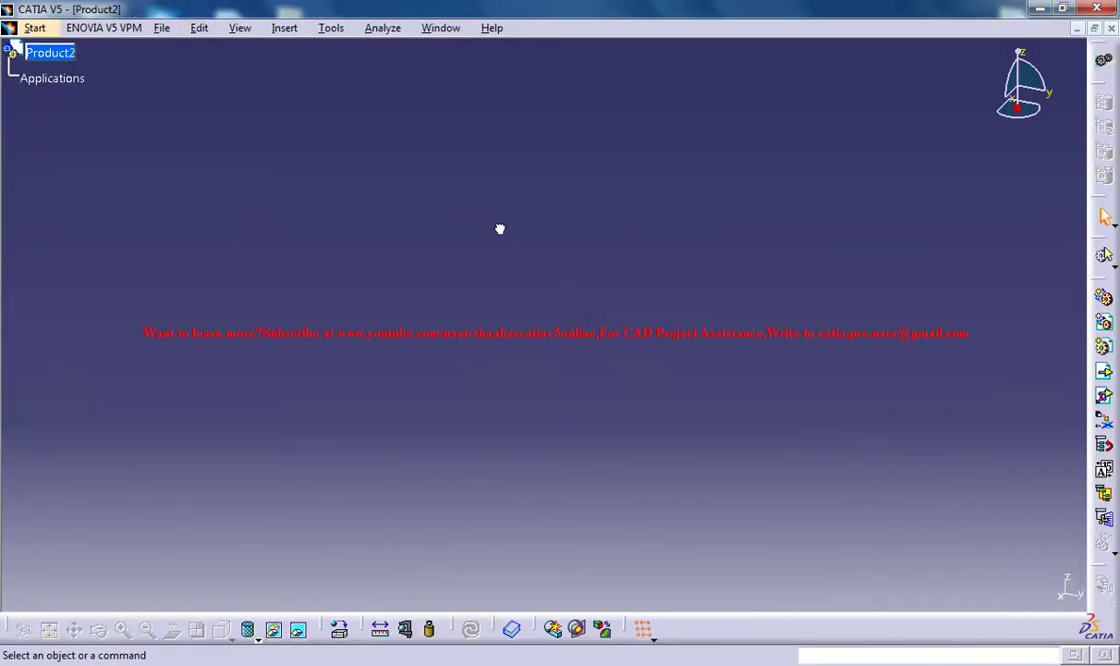
# - Set Product2's part number to 'Chair Study' in its Properties
pyautogui.rightClick(64, 55)
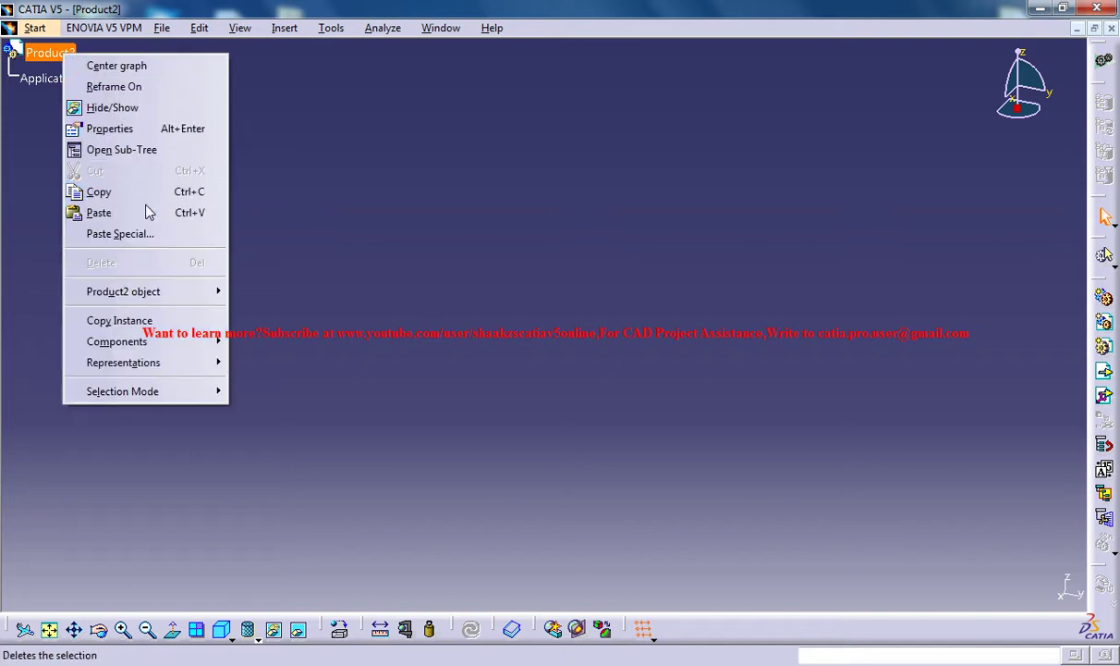
pyautogui.click(143, 131)
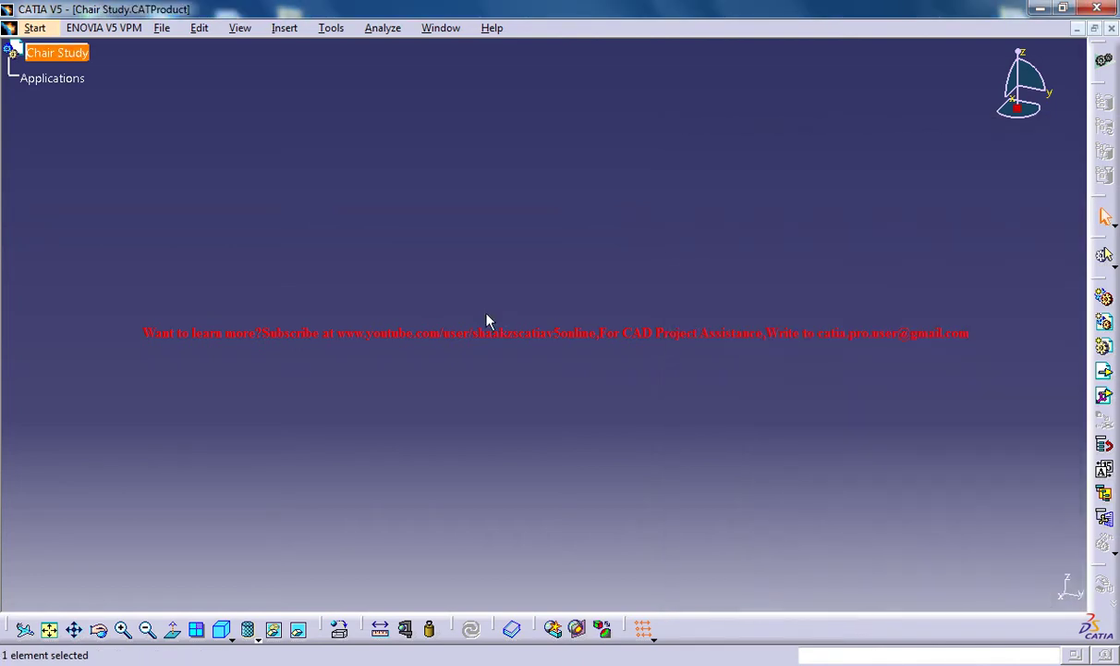
pyautogui.click(126, 115)
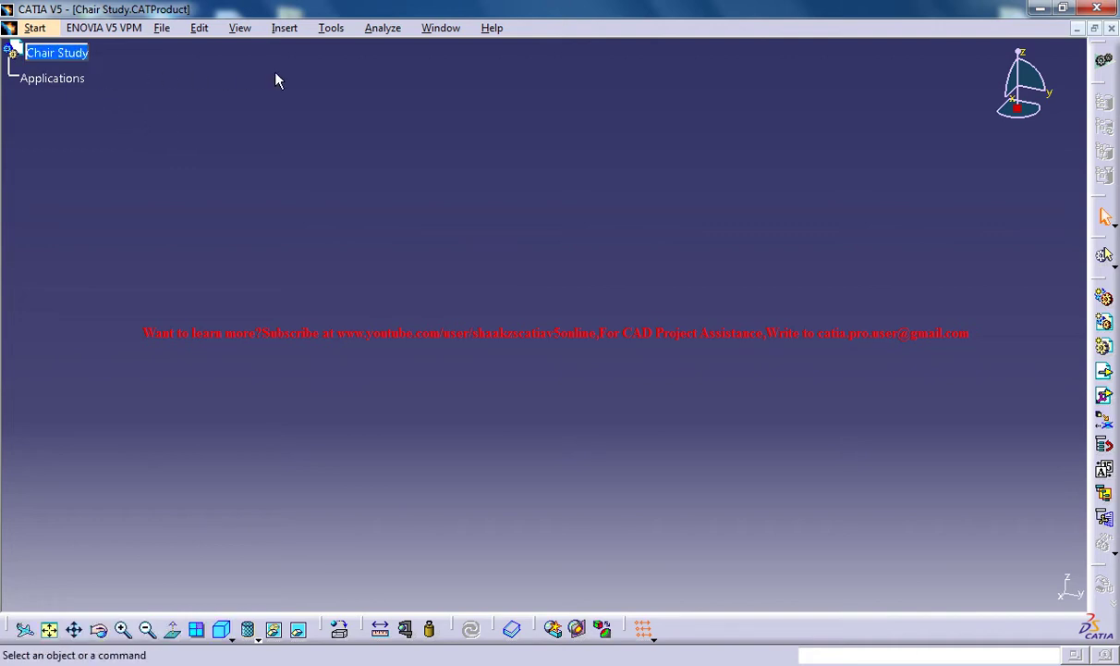
# - Insert a new part, Part1, into the Chair Study product
pyautogui.click(284, 28)
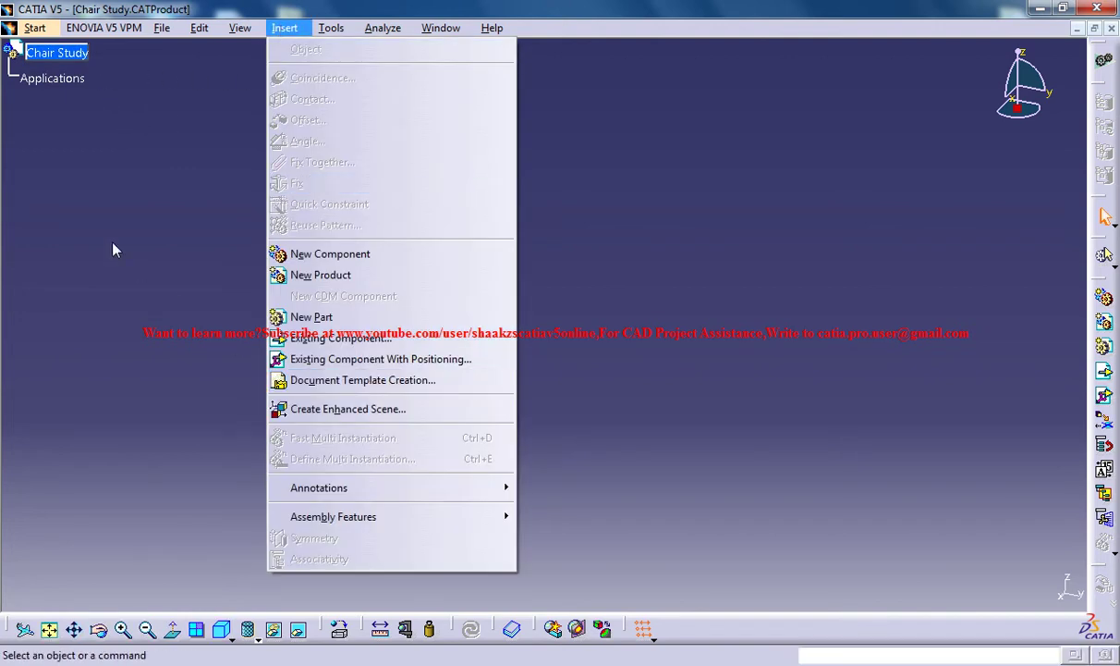
pyautogui.click(60, 63)
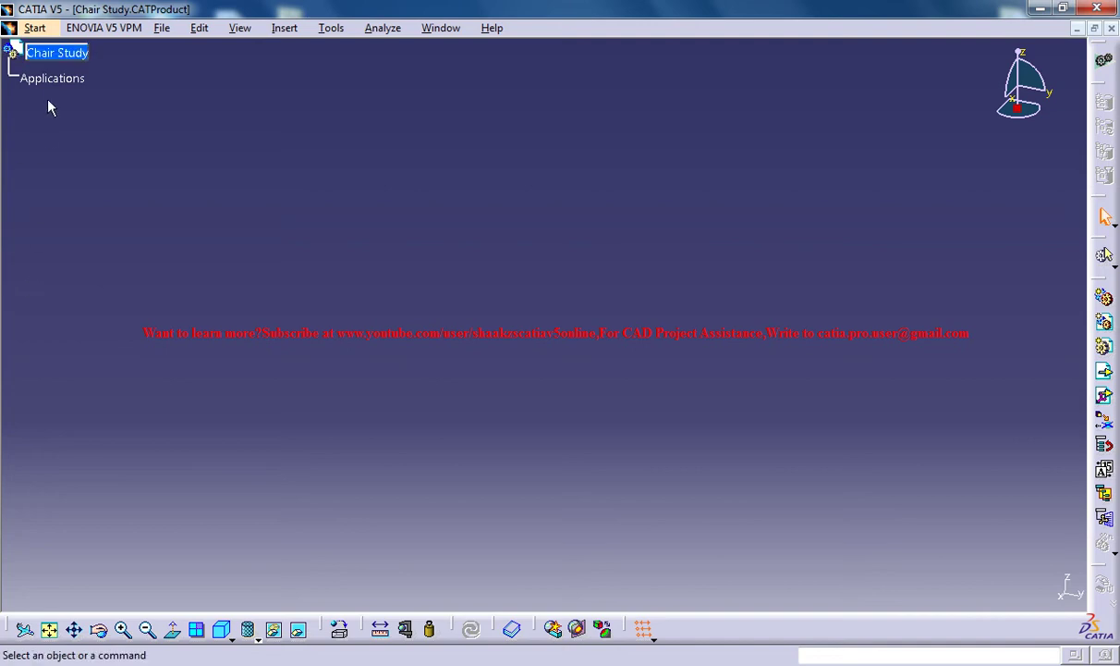
pyautogui.click(283, 28)
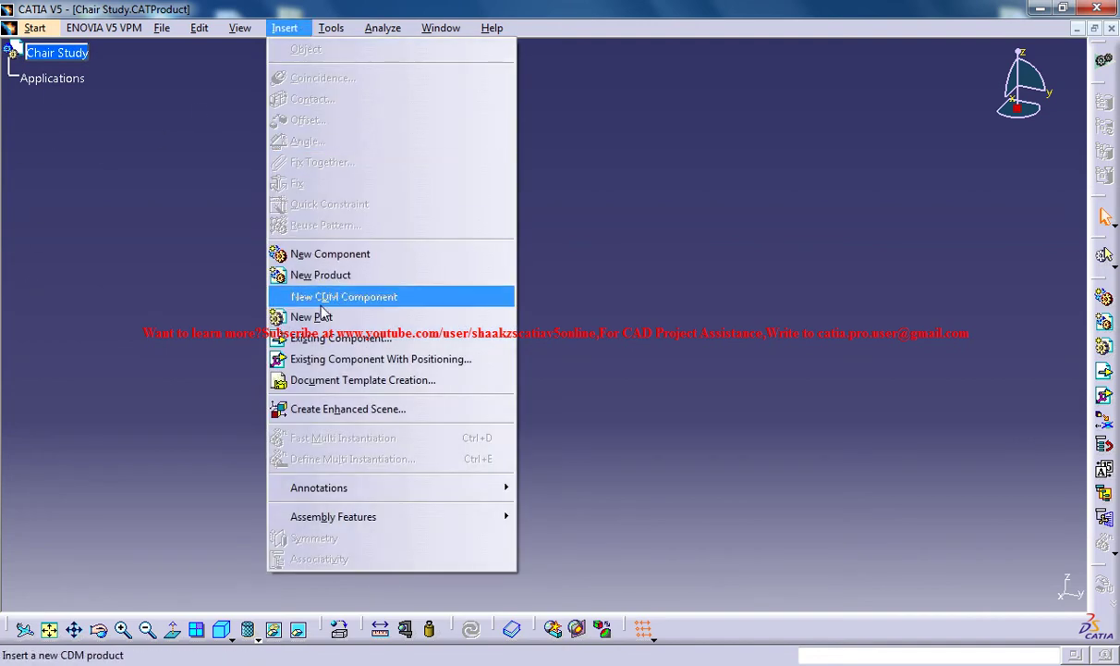
pyautogui.click(315, 316)
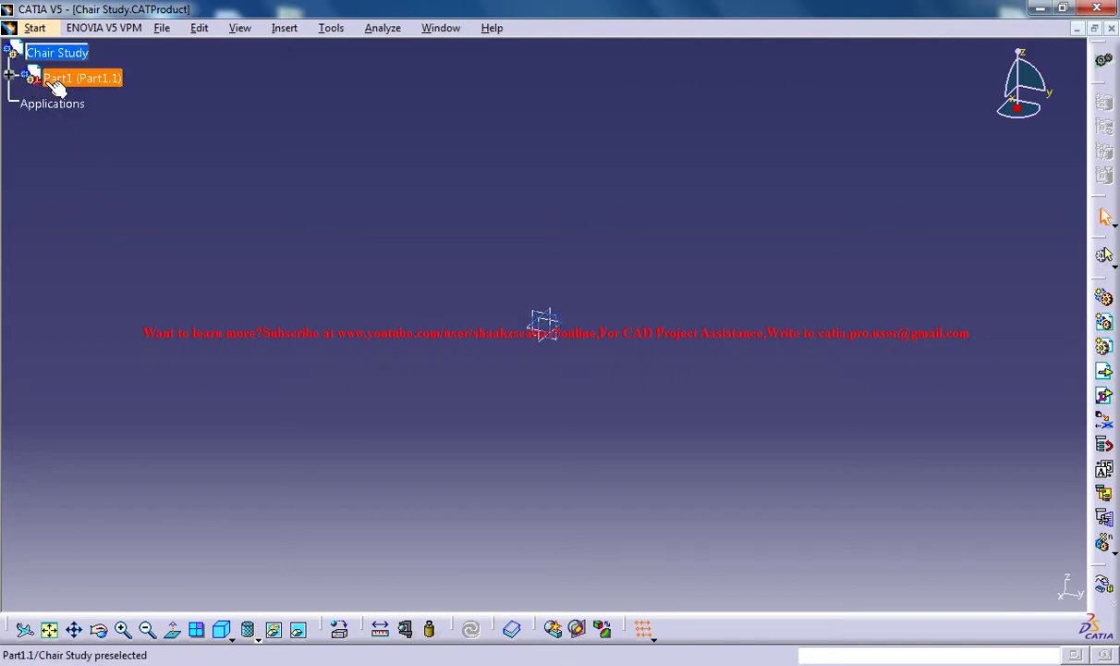
# - Change Part1's part number to 'Seat' in its Properties
pyautogui.rightClick(109, 83)
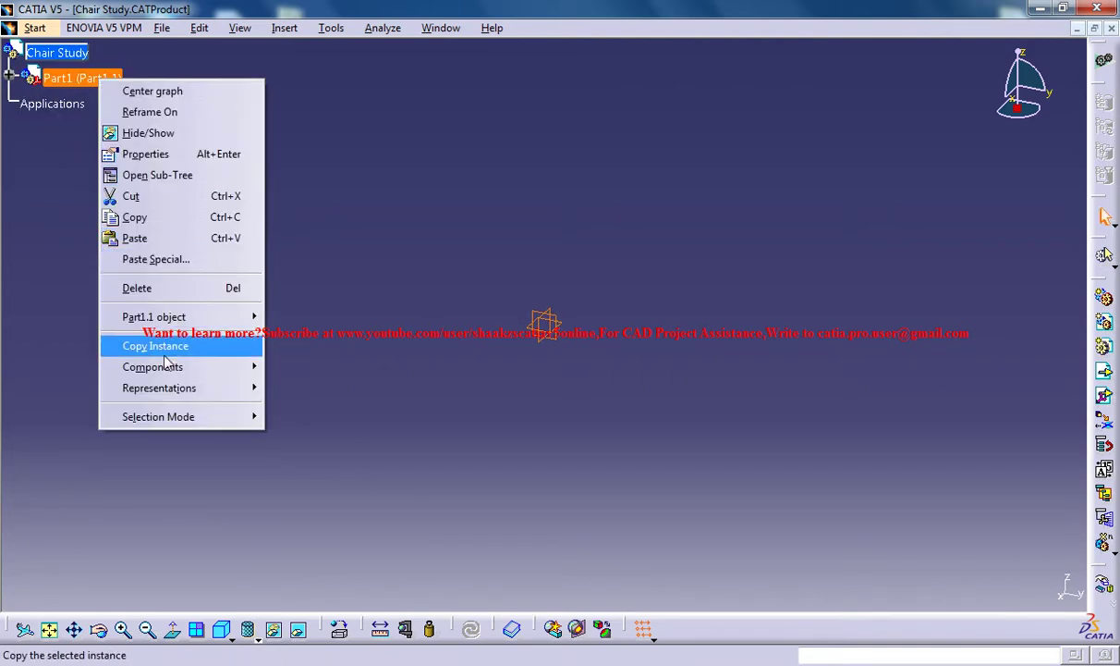
pyautogui.click(146, 155)
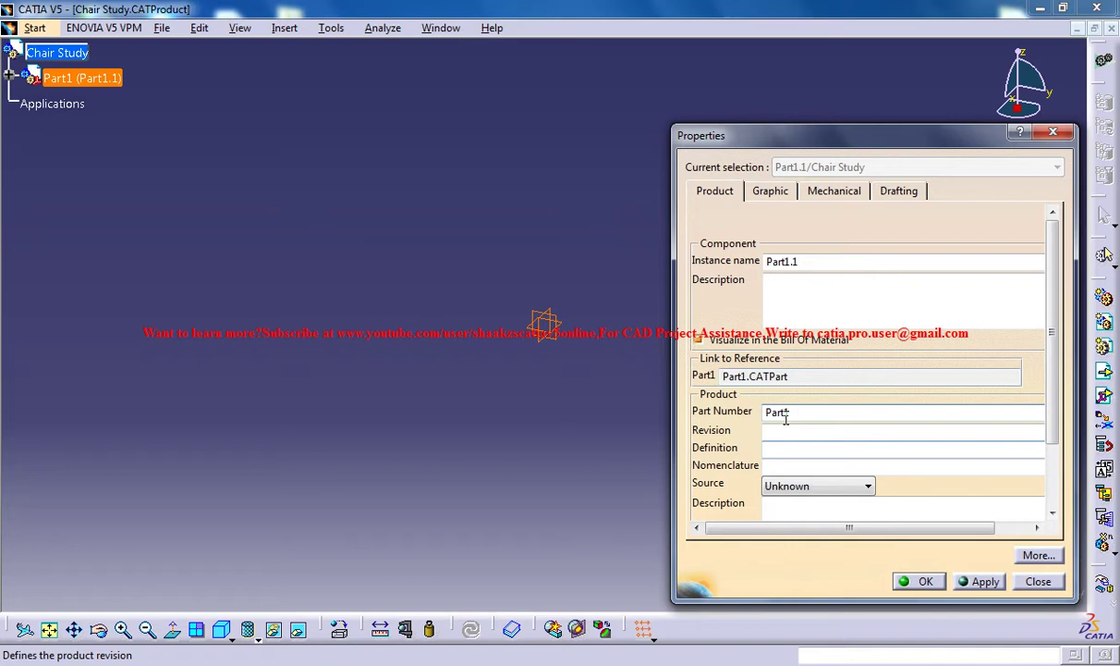
pyautogui.doubleClick(795, 410)
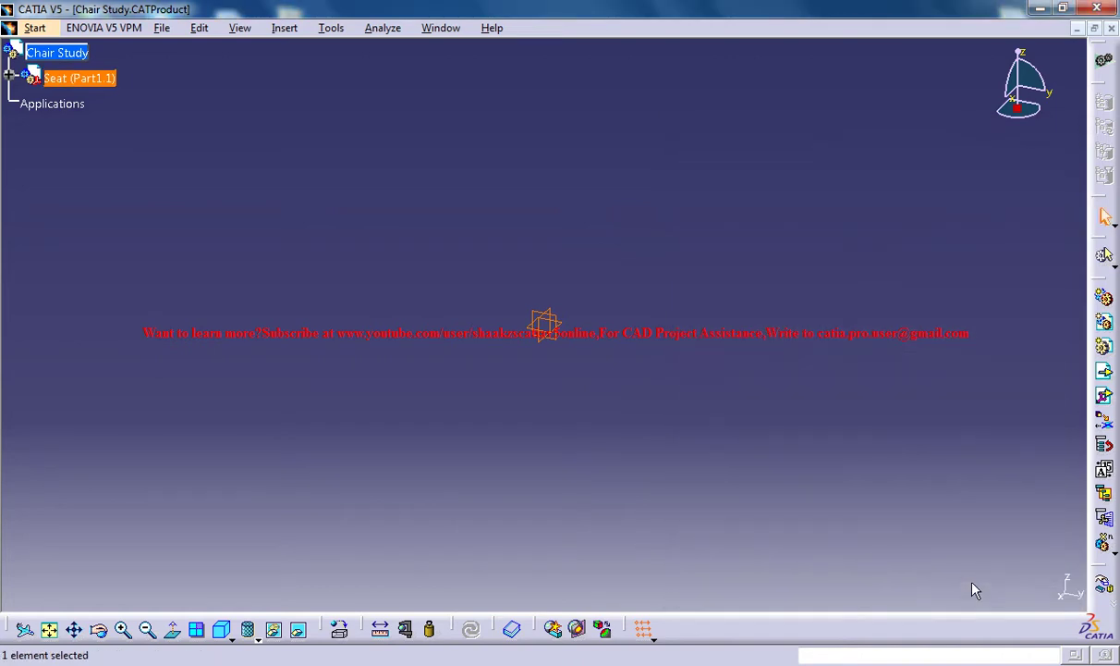
pyautogui.click(428, 223)
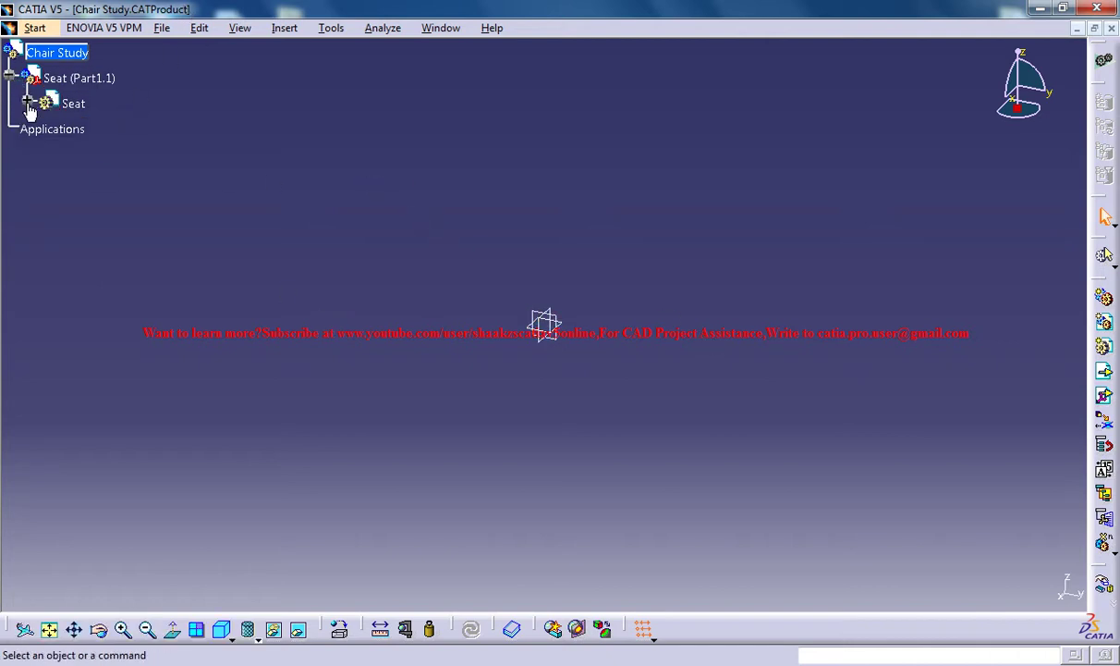
# - Expand and activate the Seat part, then switch to the Part Design workbench
pyautogui.click(29, 103)
pyautogui.doubleClick(118, 208)
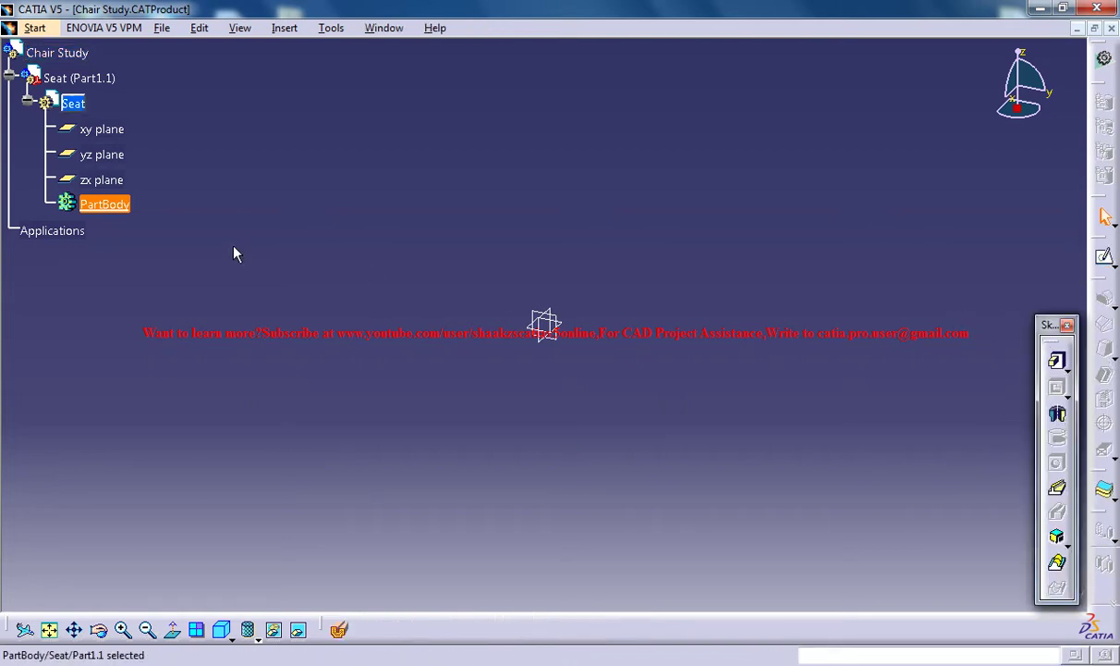
pyautogui.click(207, 28)
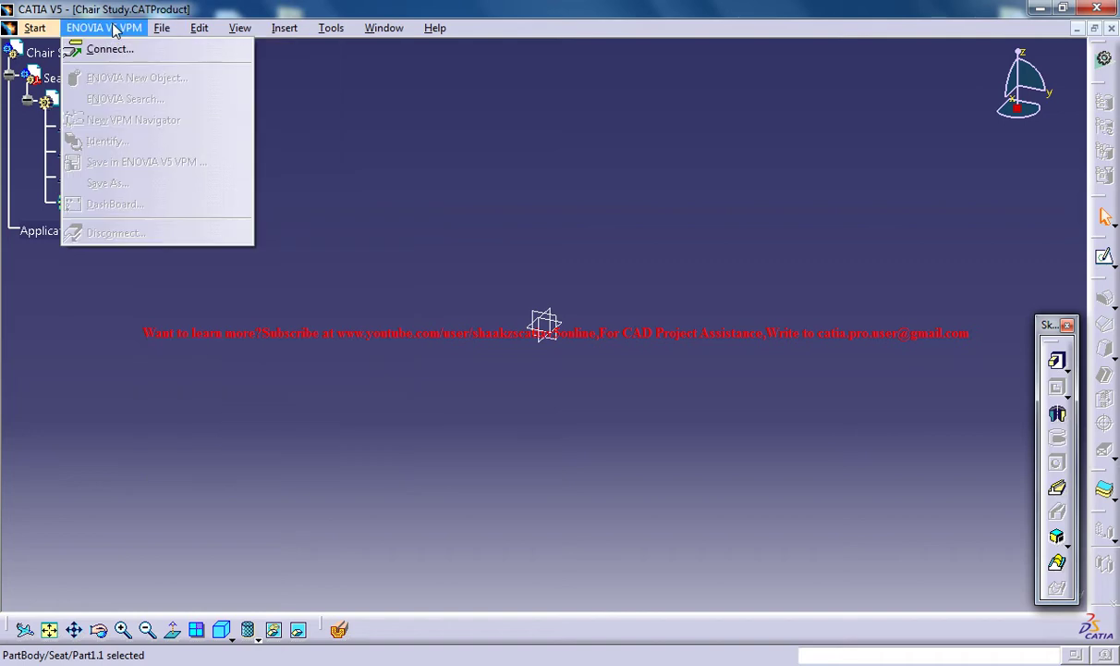
pyautogui.moveTo(41, 29)
pyautogui.moveTo(174, 71)
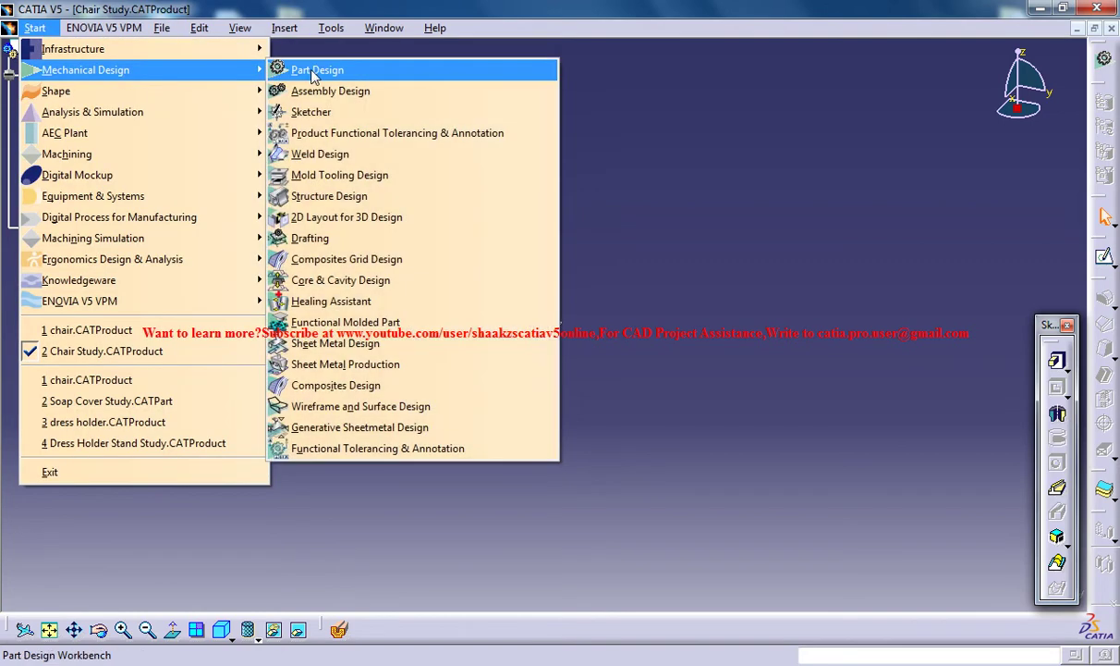
pyautogui.click(379, 72)
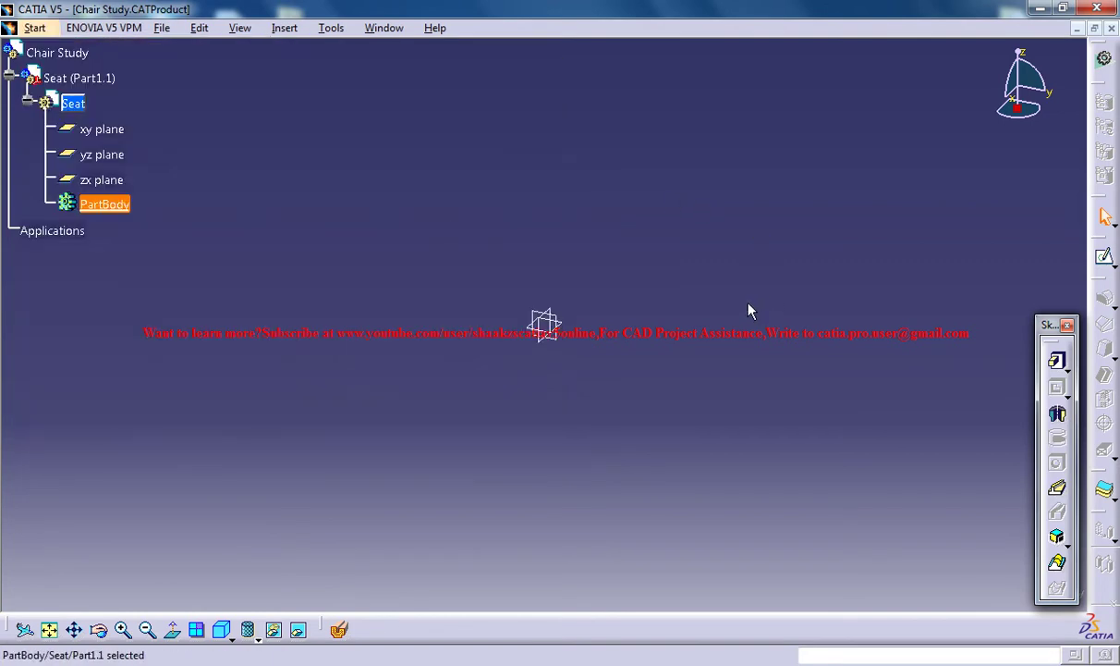
# - Sketch a centred rectangle from the origin on the xy plane, then bring up Tools > Options
pyautogui.click(1105, 257)
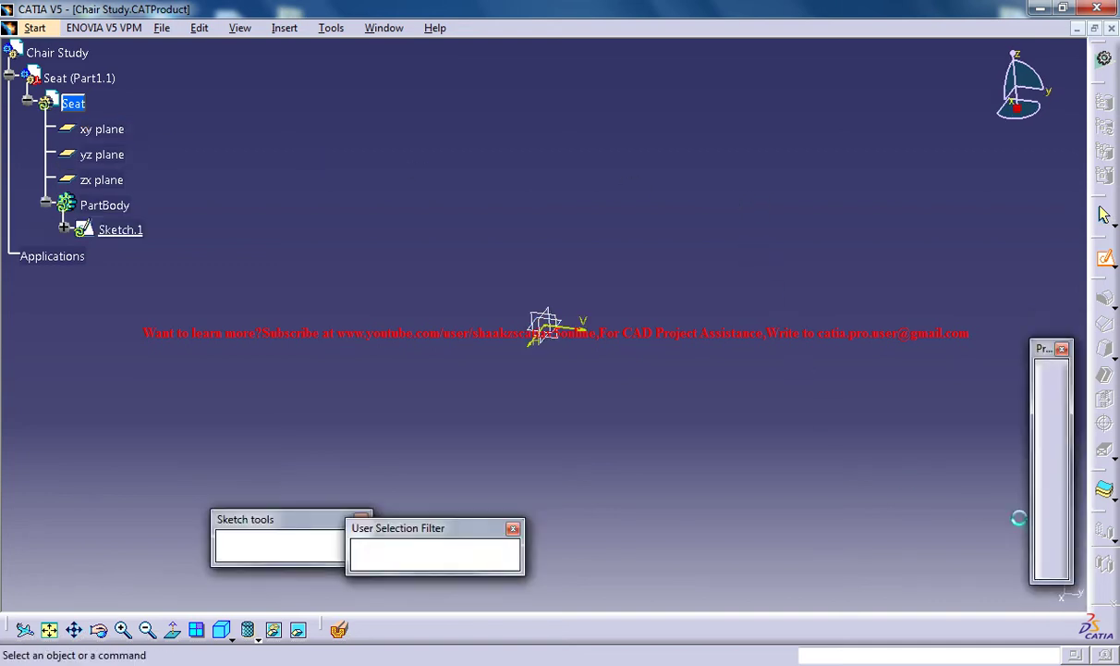
pyautogui.click(1063, 427)
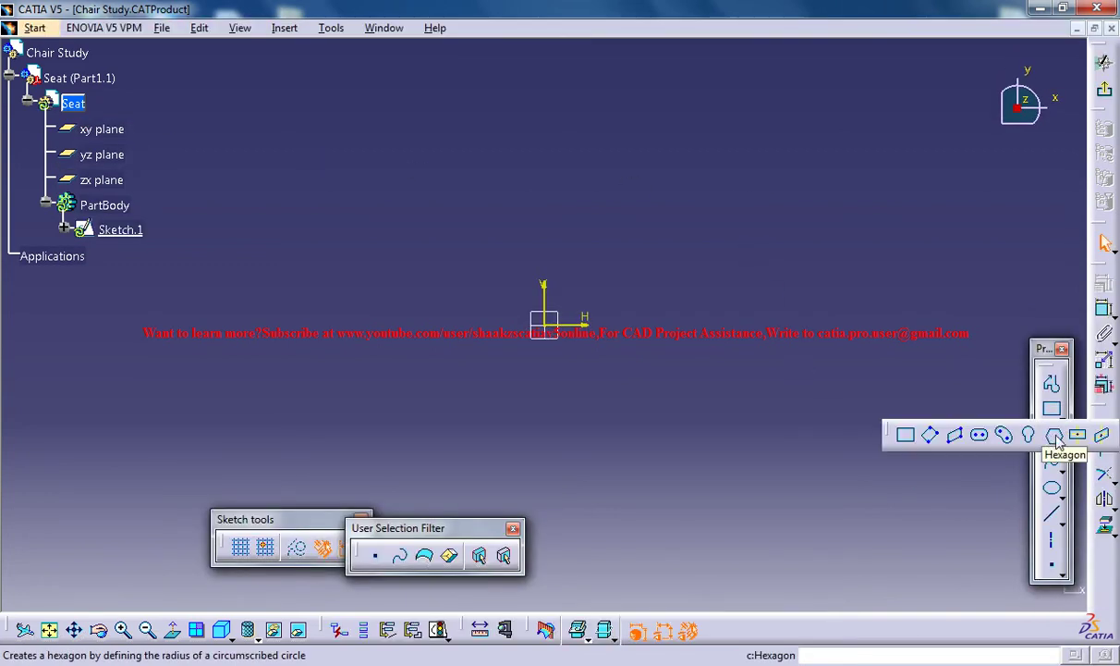
pyautogui.click(1084, 433)
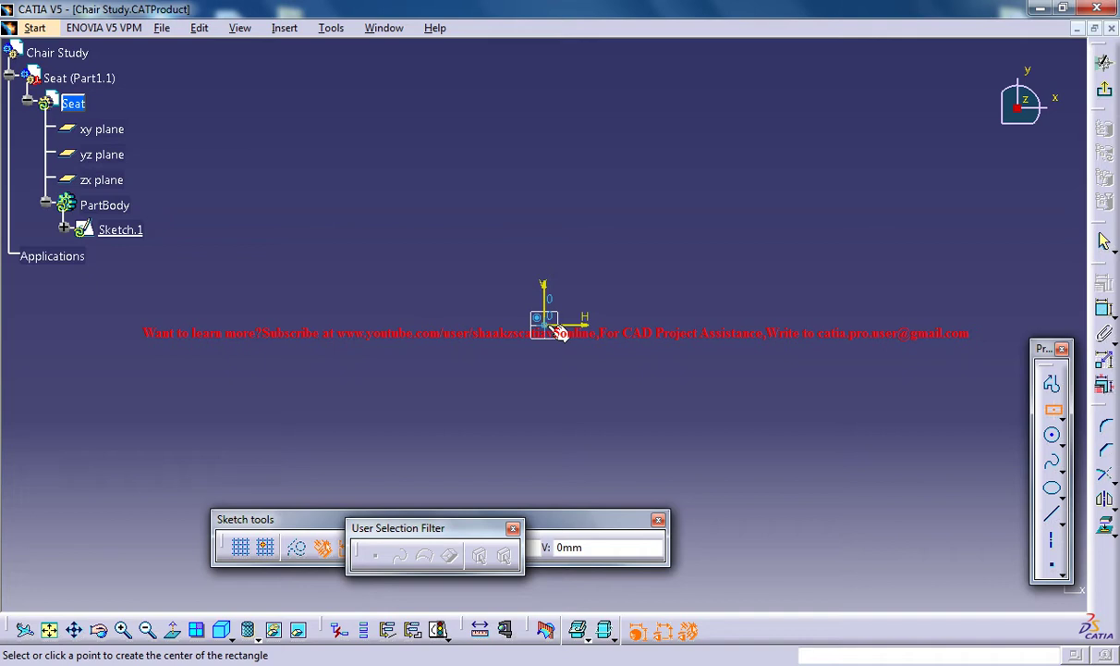
pyautogui.click(549, 323)
pyautogui.click(683, 217)
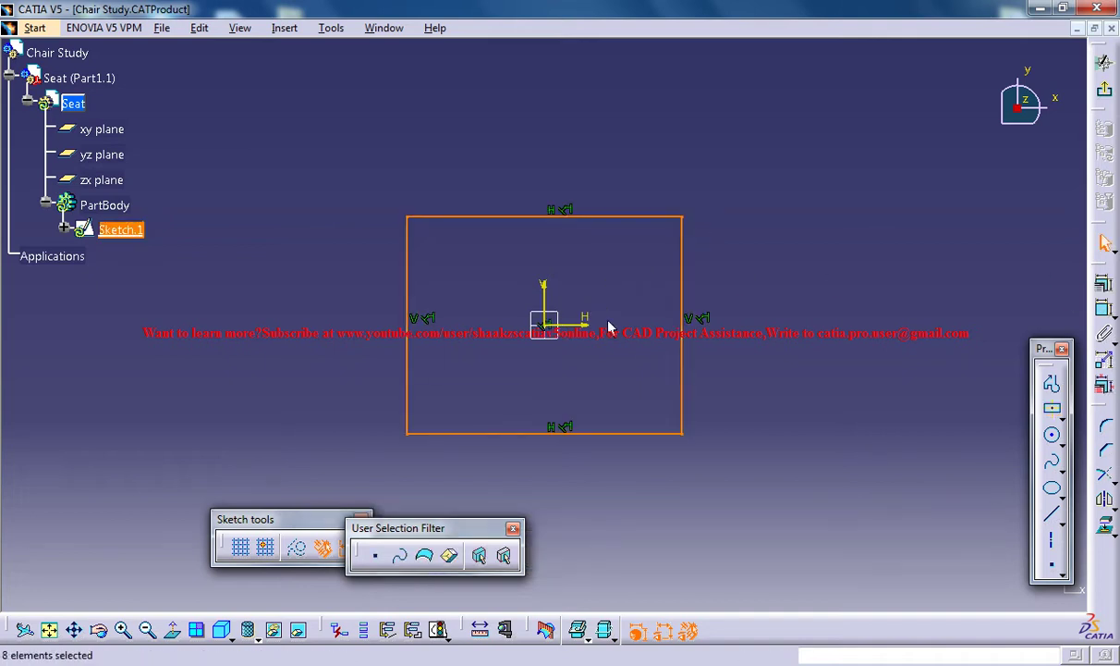
pyautogui.click(331, 27)
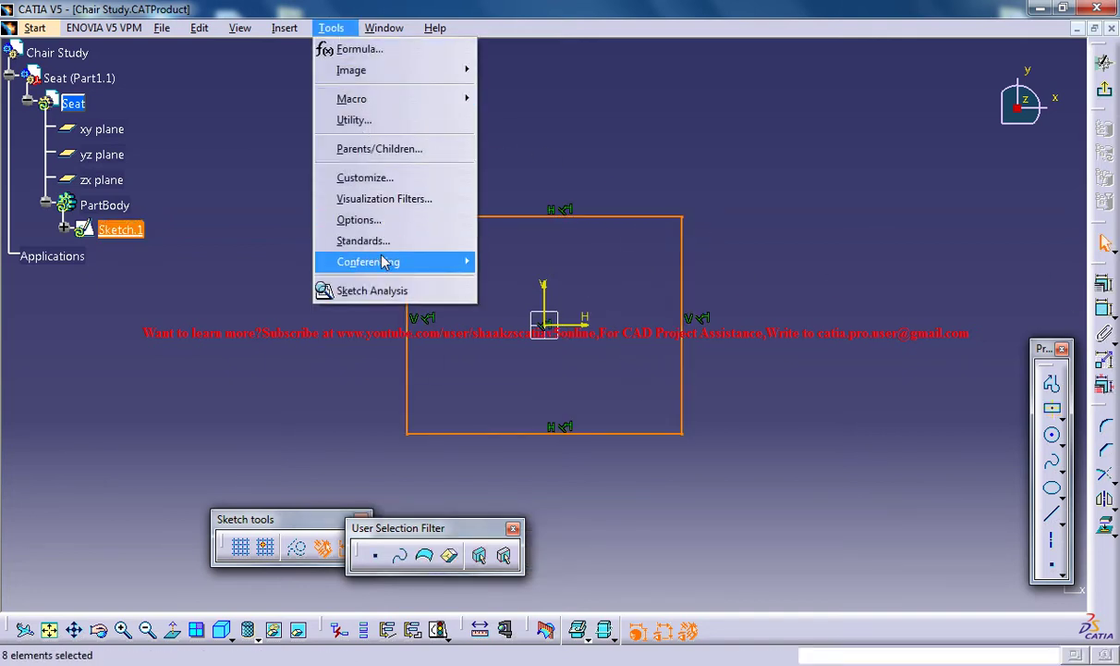
pyautogui.click(391, 220)
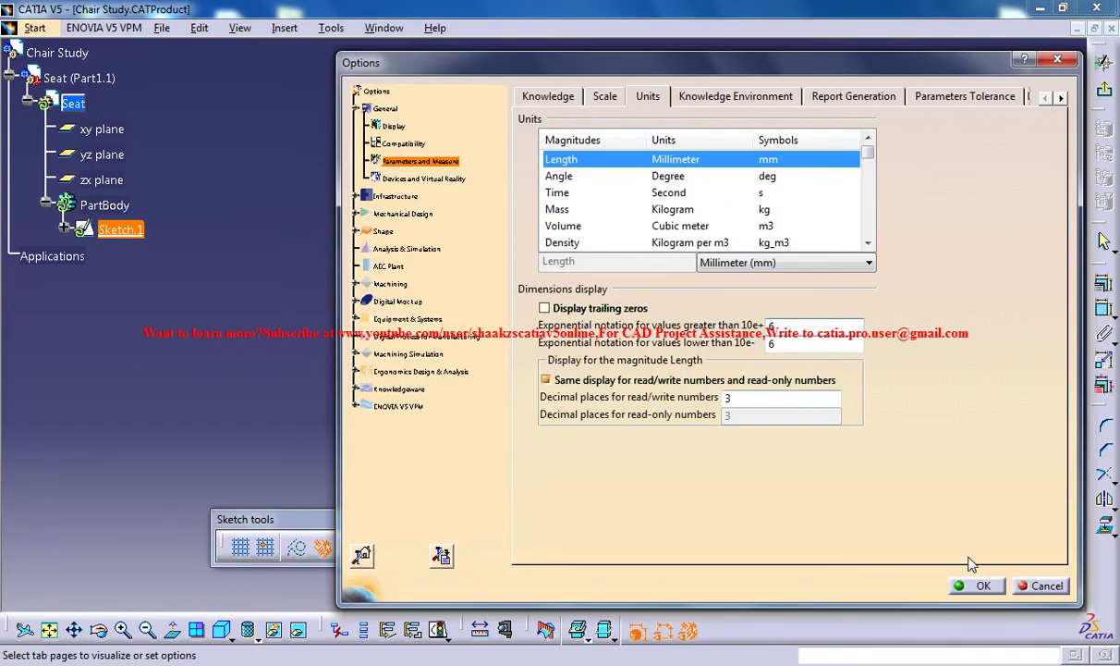
# - Close Options and constrain the rectangle's top edge to 400 mm
pyautogui.click(980, 585)
pyautogui.click(758, 358)
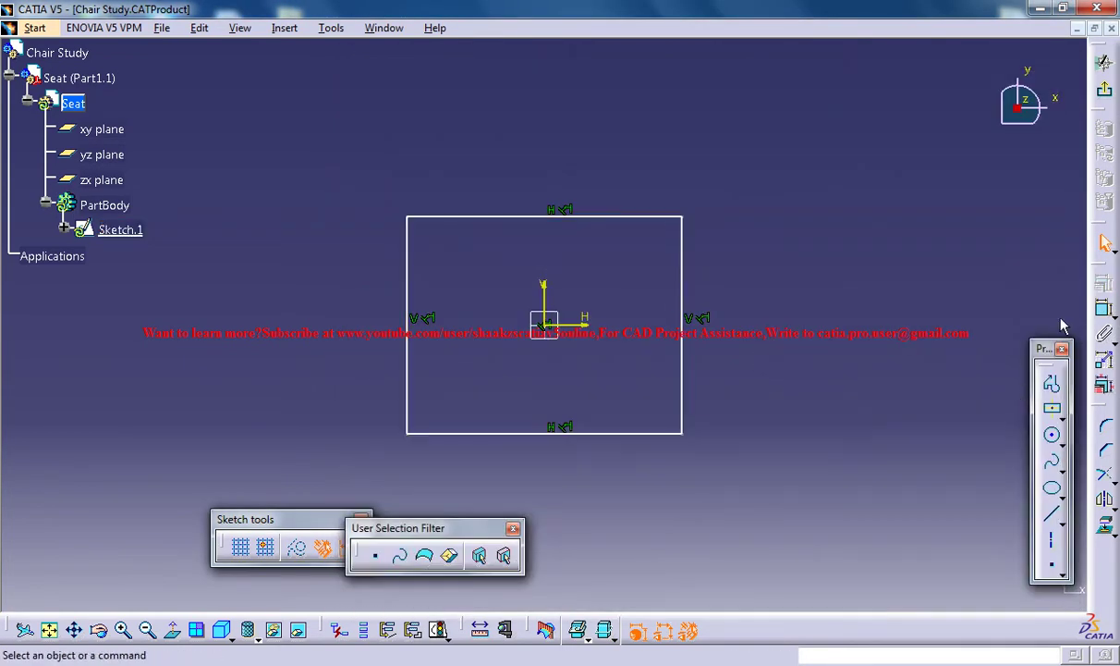
pyautogui.click(1105, 308)
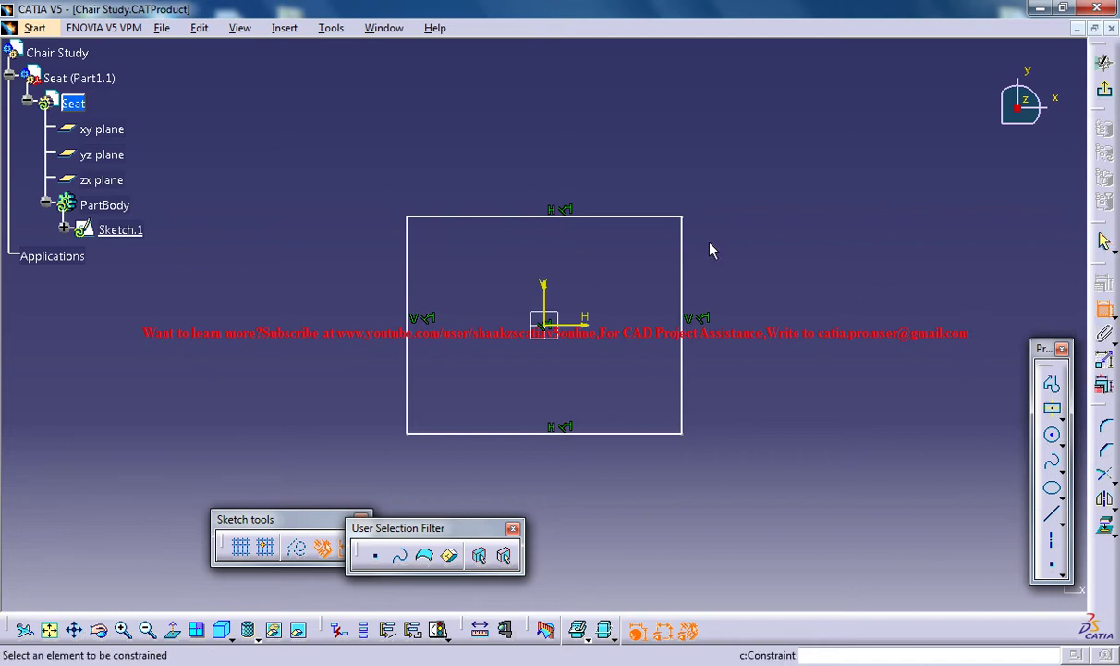
pyautogui.click(647, 218)
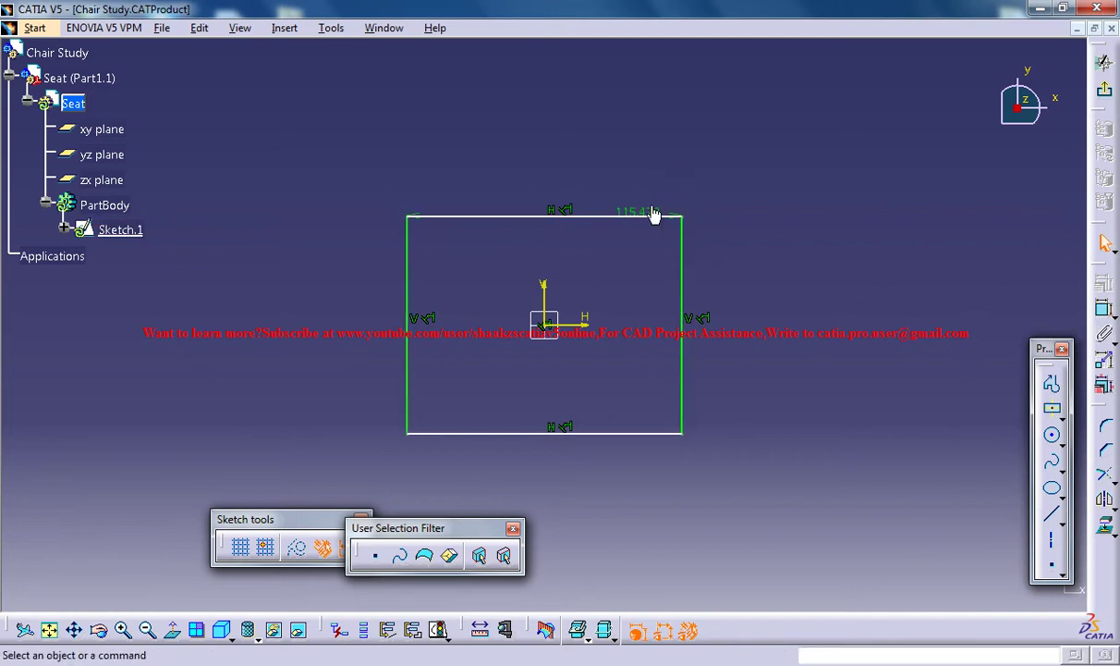
pyautogui.click(654, 216)
pyautogui.doubleClick(658, 214)
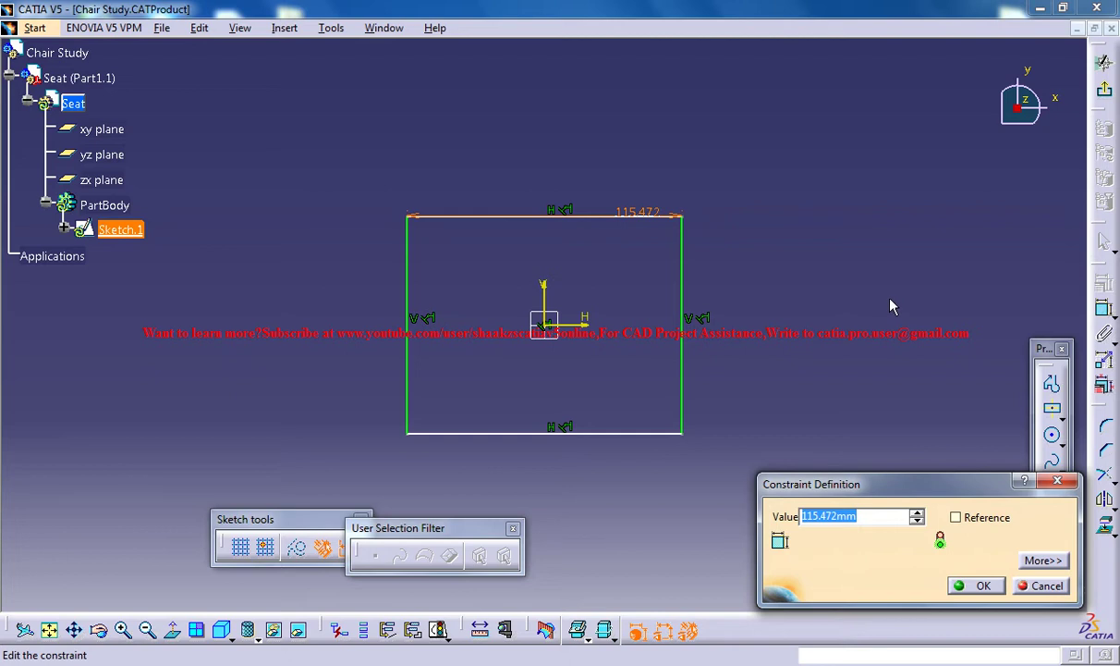
pyautogui.write('400')
pyautogui.press('Return')
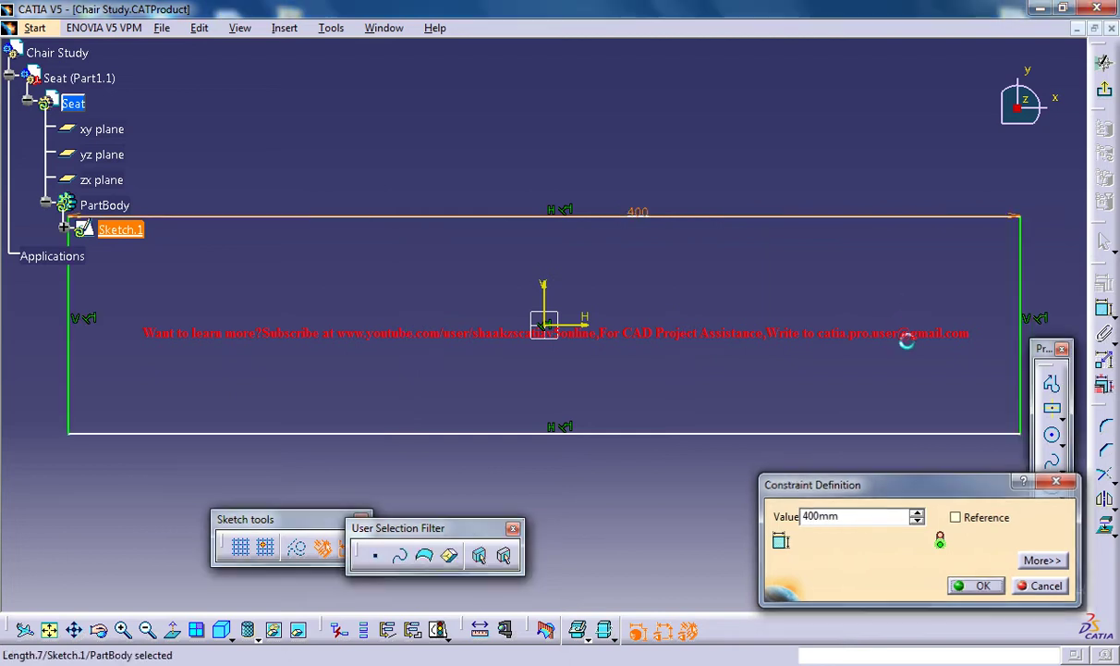
# - Constrain the rectangle's right edge to 350 mm and recentre it in view
pyautogui.click(1048, 275)
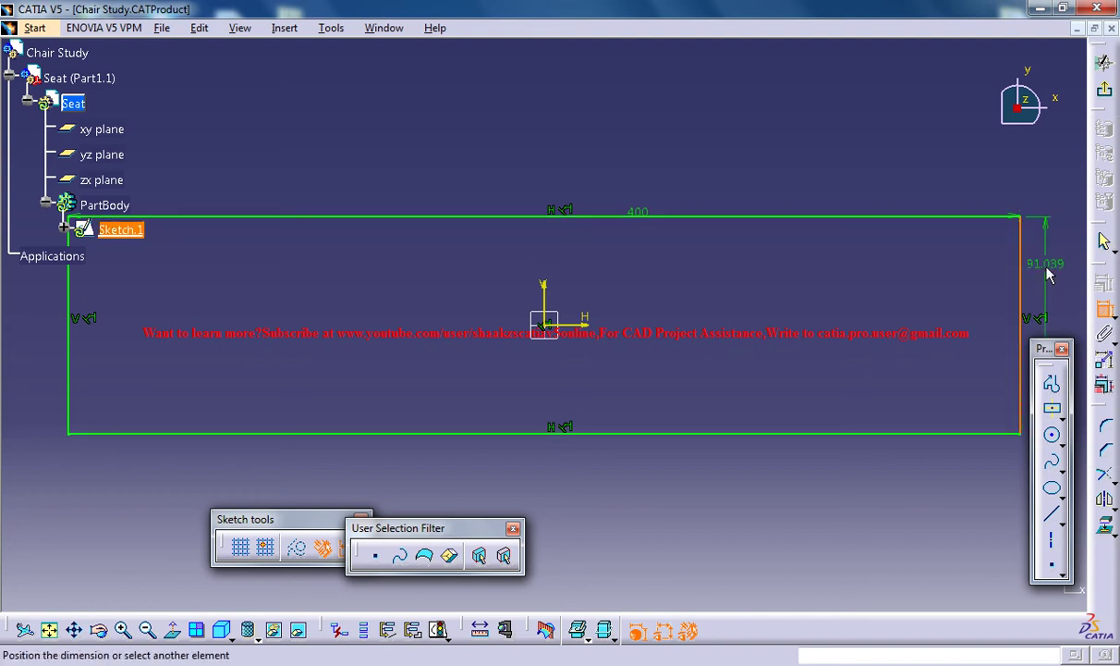
pyautogui.click(1048, 249)
pyautogui.doubleClick(1045, 263)
pyautogui.write('350')
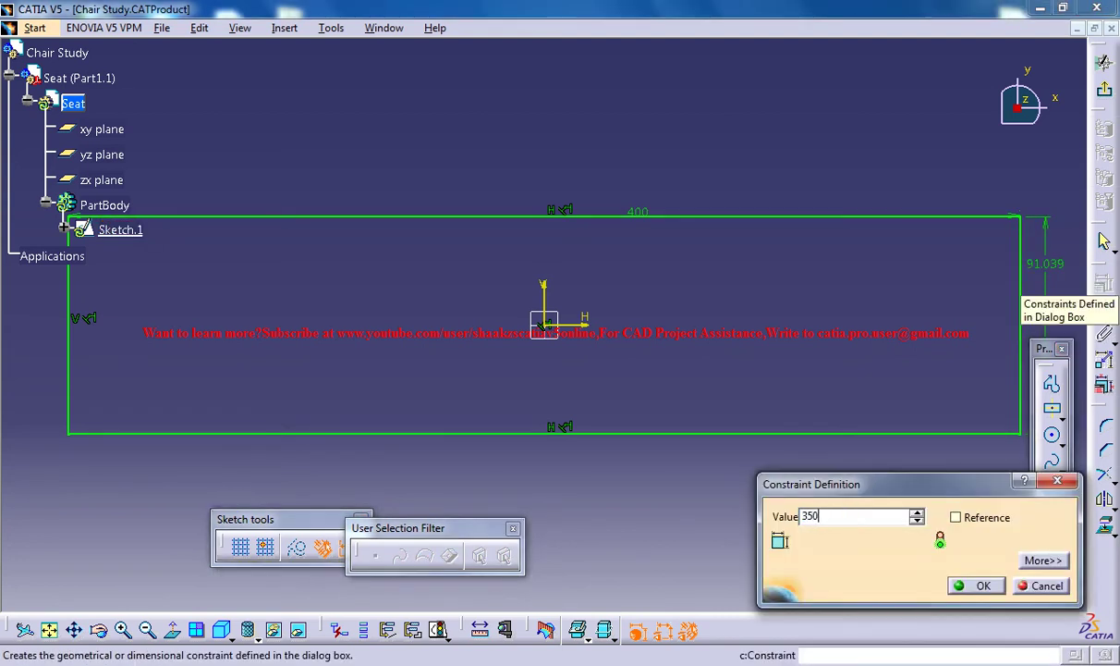
pyautogui.press('Return')
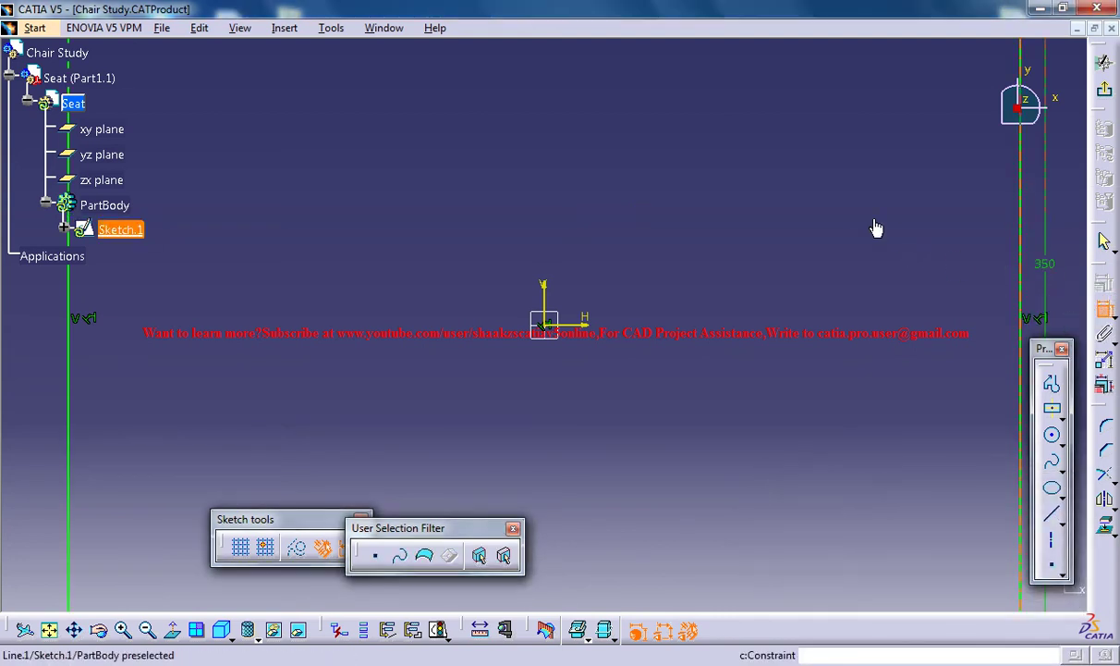
pyautogui.moveTo(875, 230)
pyautogui.mouseDown(button='middle')
pyautogui.moveTo(883, 293)
pyautogui.moveTo(875, 287)
pyautogui.mouseUp(button='middle')
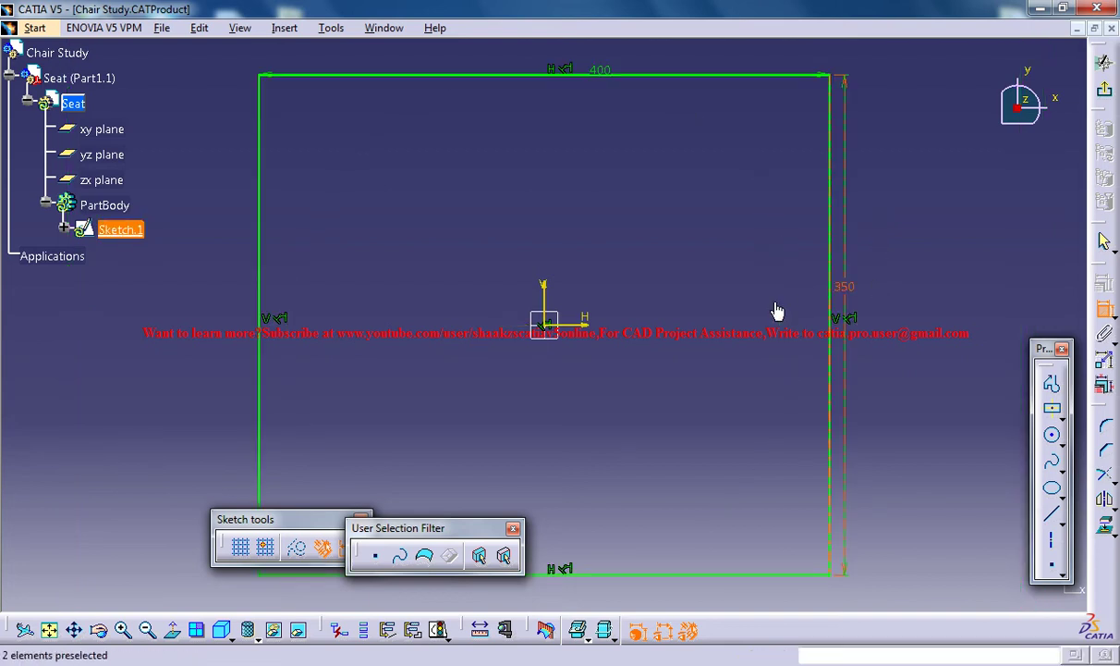
pyautogui.moveTo(742, 215); pyautogui.dragTo(750, 217, button='middle')
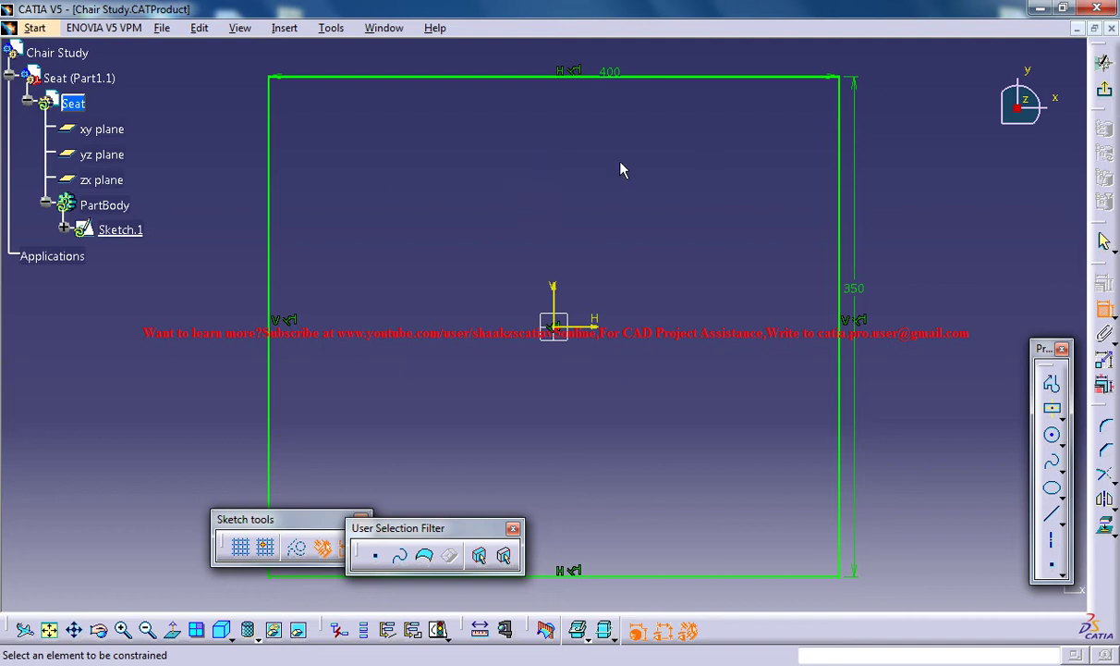
# - Exit the sketch and pad it into a 20 mm thick solid
pyautogui.click(1106, 97)
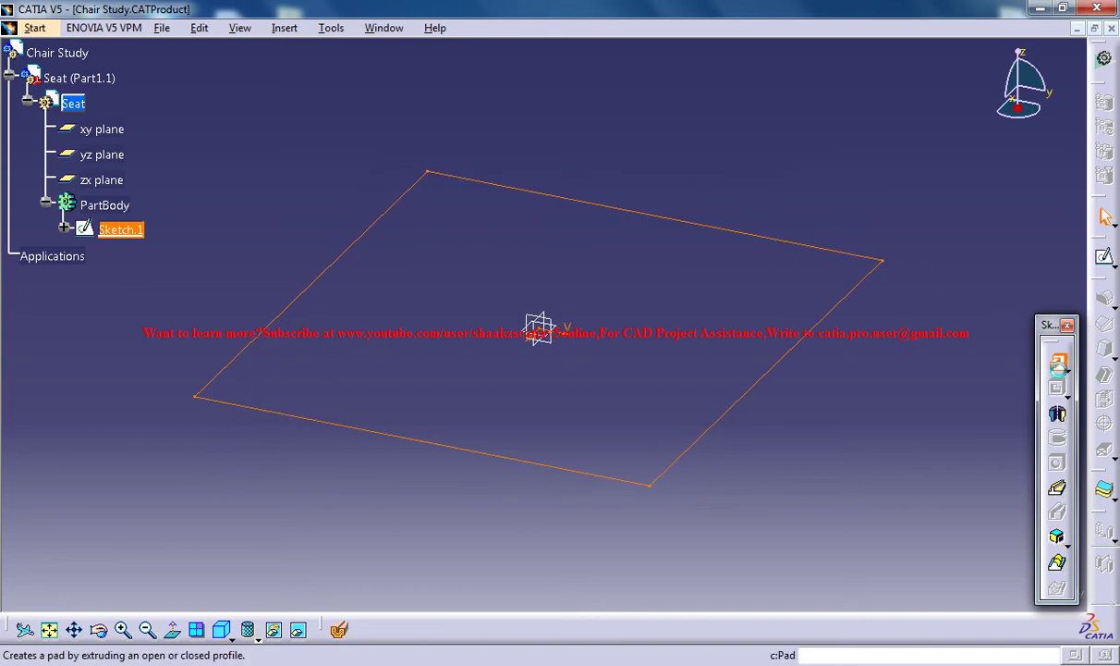
pyautogui.click(1056, 361)
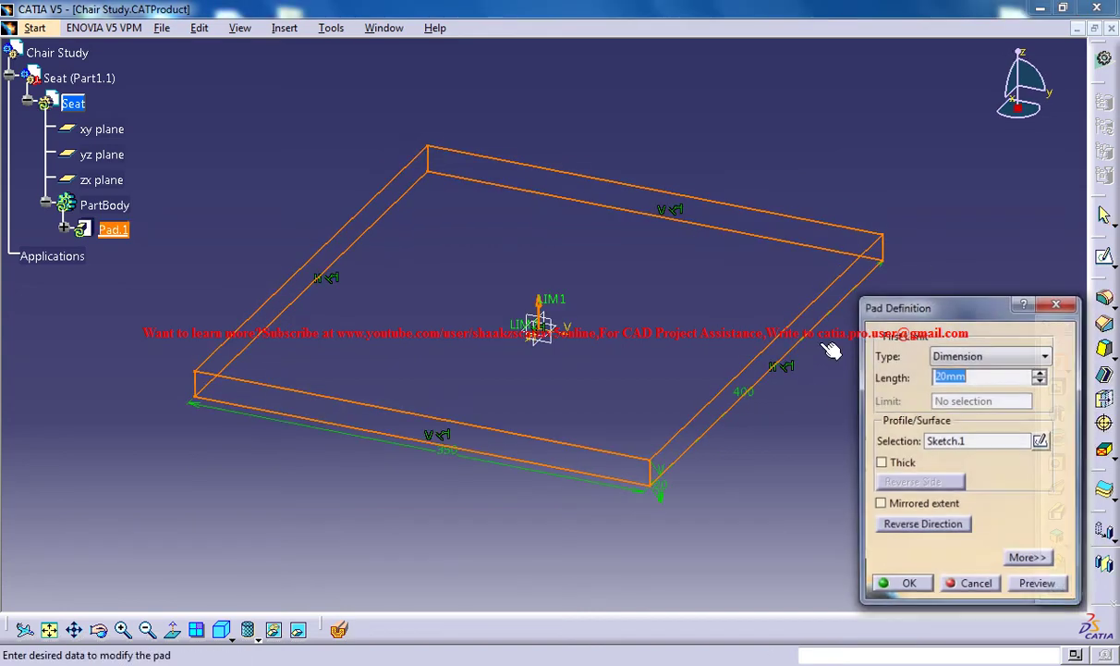
pyautogui.click(906, 585)
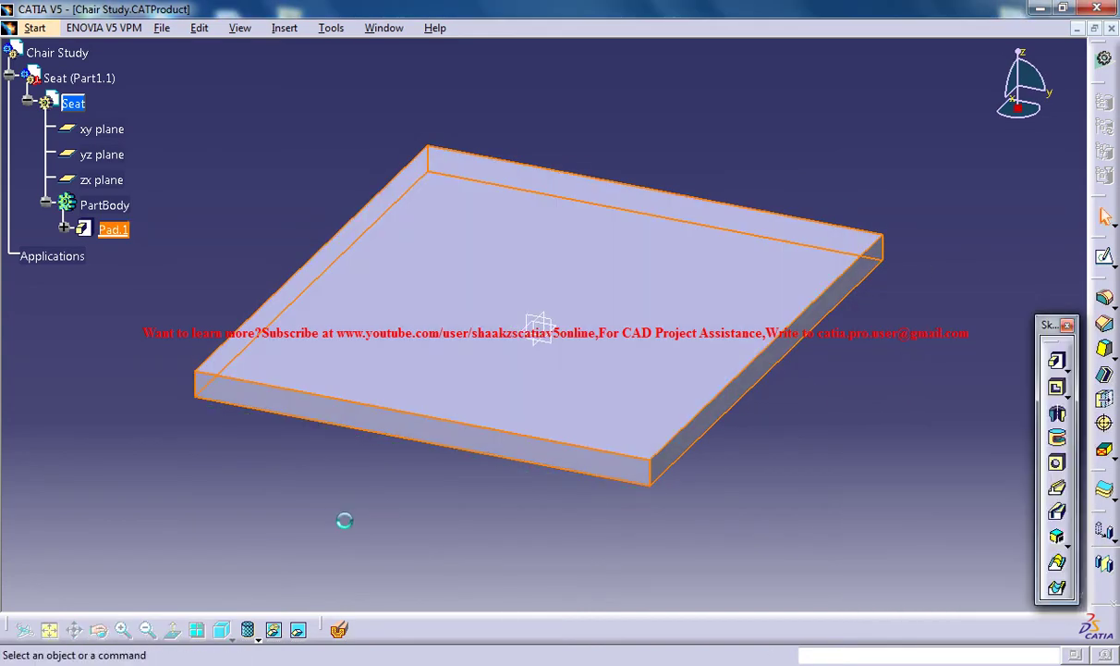
# - Expand Pad.1 and reopen Sketch.1 for editing
pyautogui.click(65, 228)
pyautogui.doubleClick(138, 254)
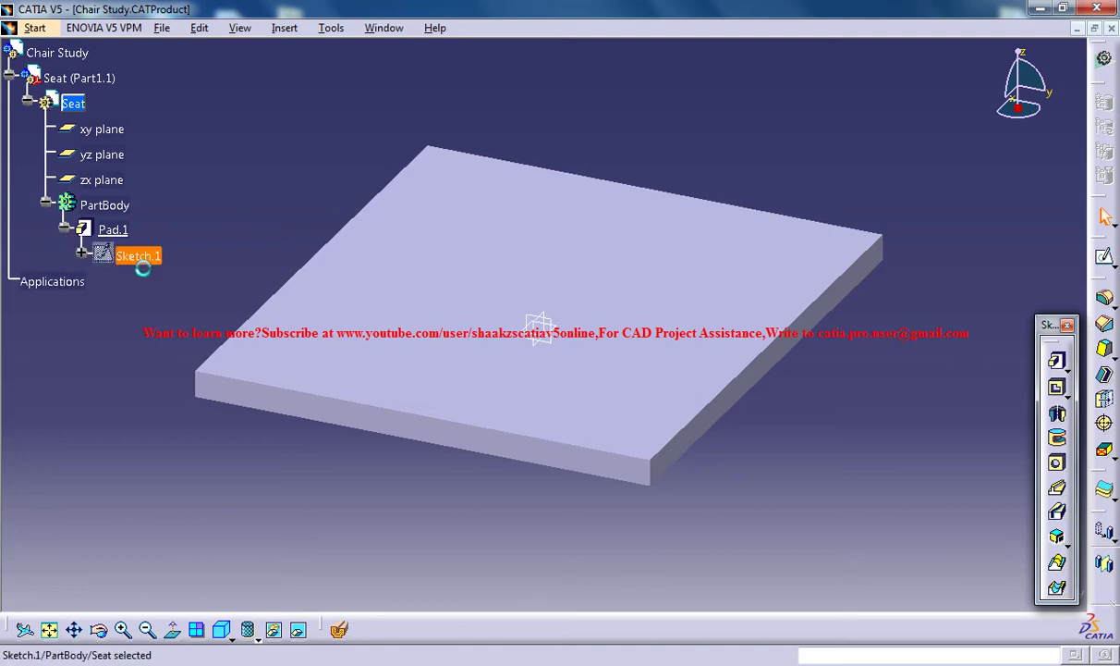
pyautogui.moveTo(651, 224)
pyautogui.mouseDown(button='middle')
pyautogui.moveTo(584, 194)
pyautogui.moveTo(620, 237)
pyautogui.mouseUp(button='middle')
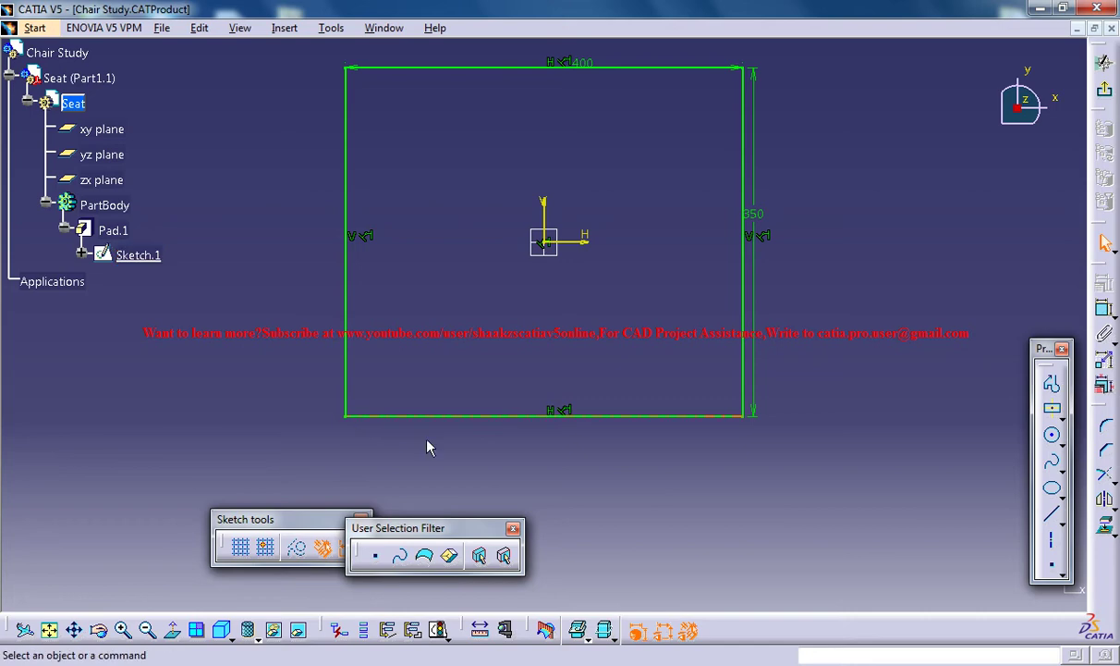
pyautogui.click(384, 28)
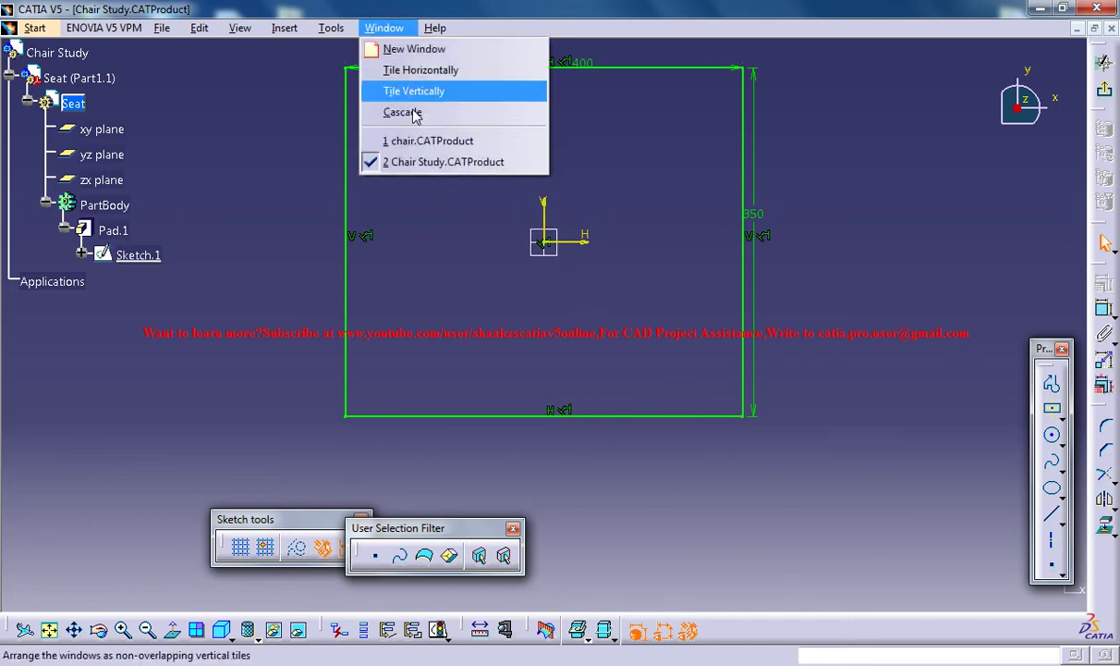
pyautogui.click(400, 139)
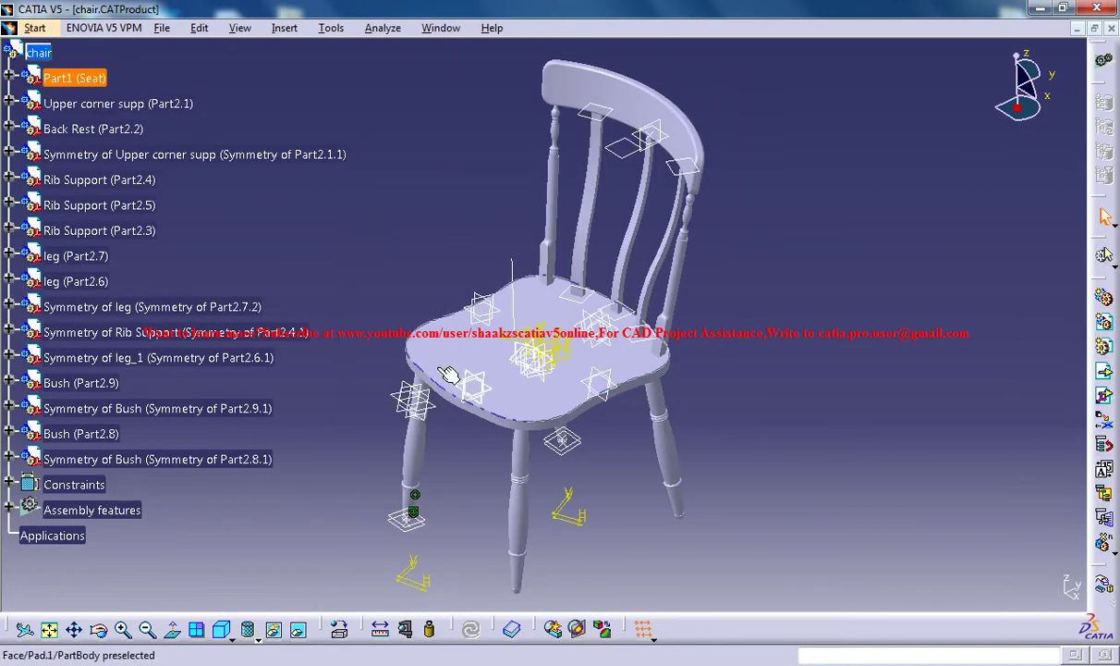
pyautogui.click(440, 27)
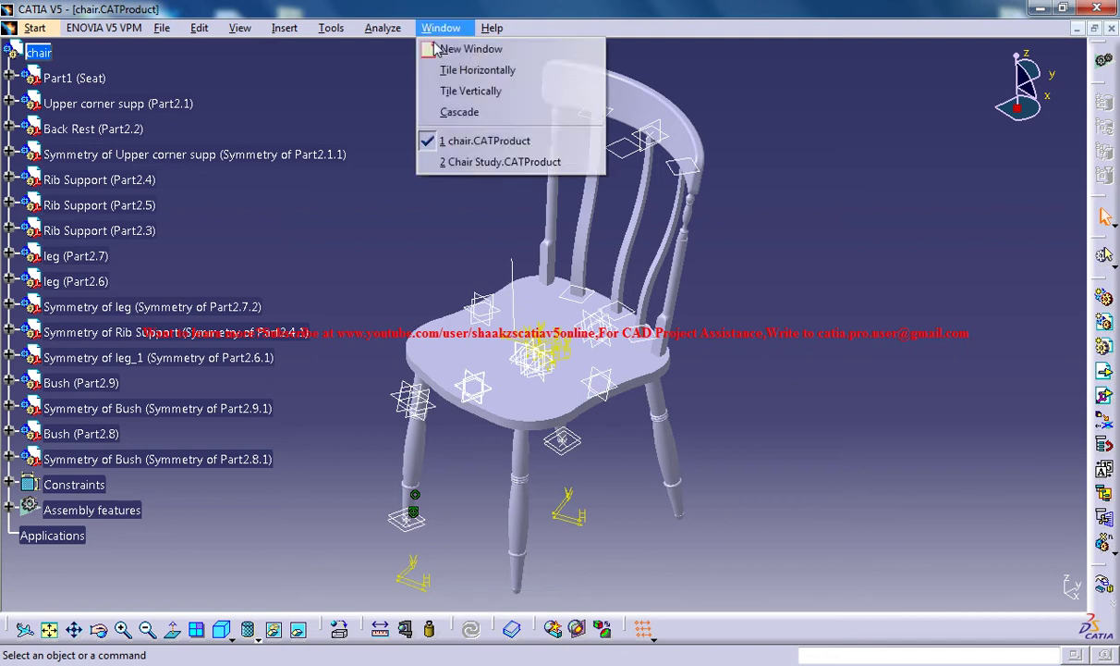
pyautogui.click(500, 162)
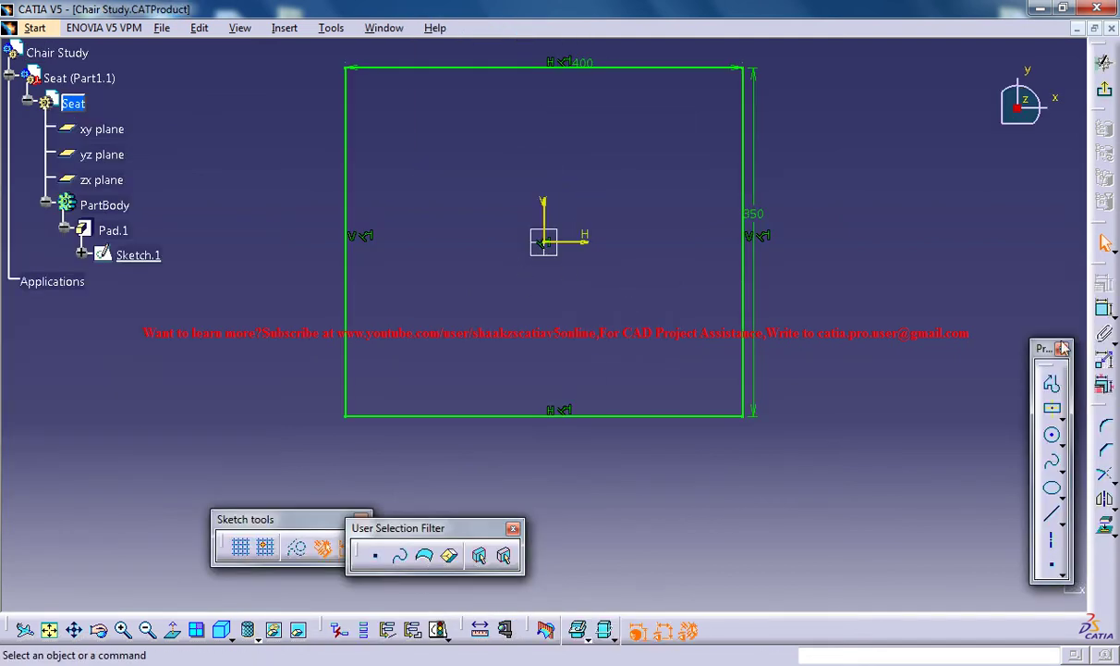
# - Draw three-point arcs corner to corner, bulging below the bottom edge and above the top edge
pyautogui.click(1062, 443)
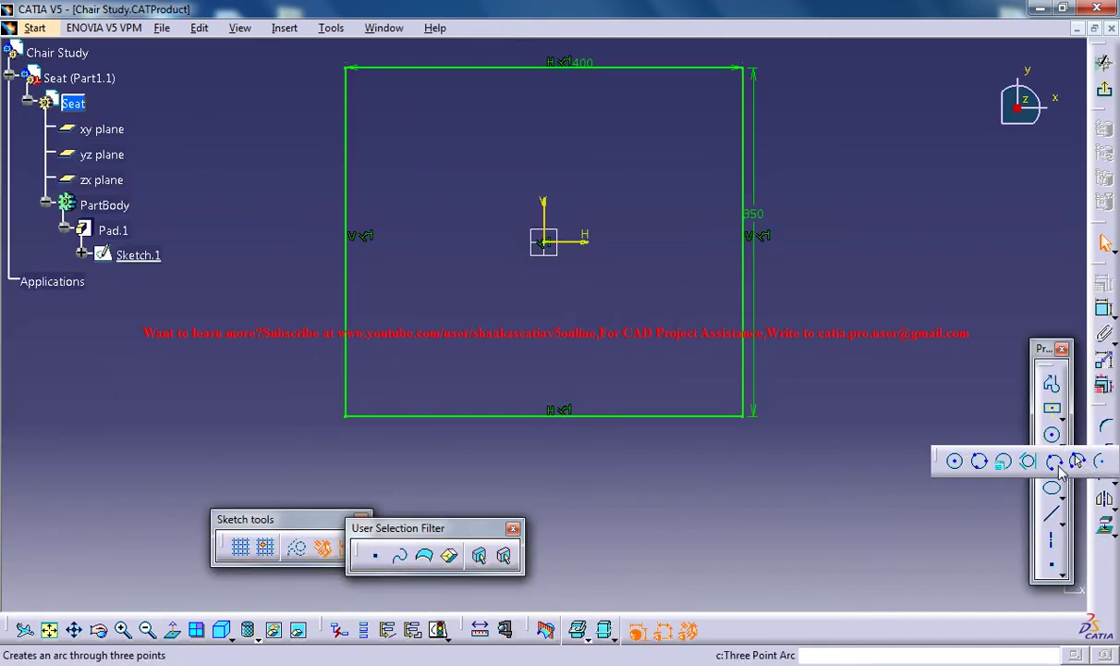
pyautogui.click(1003, 460)
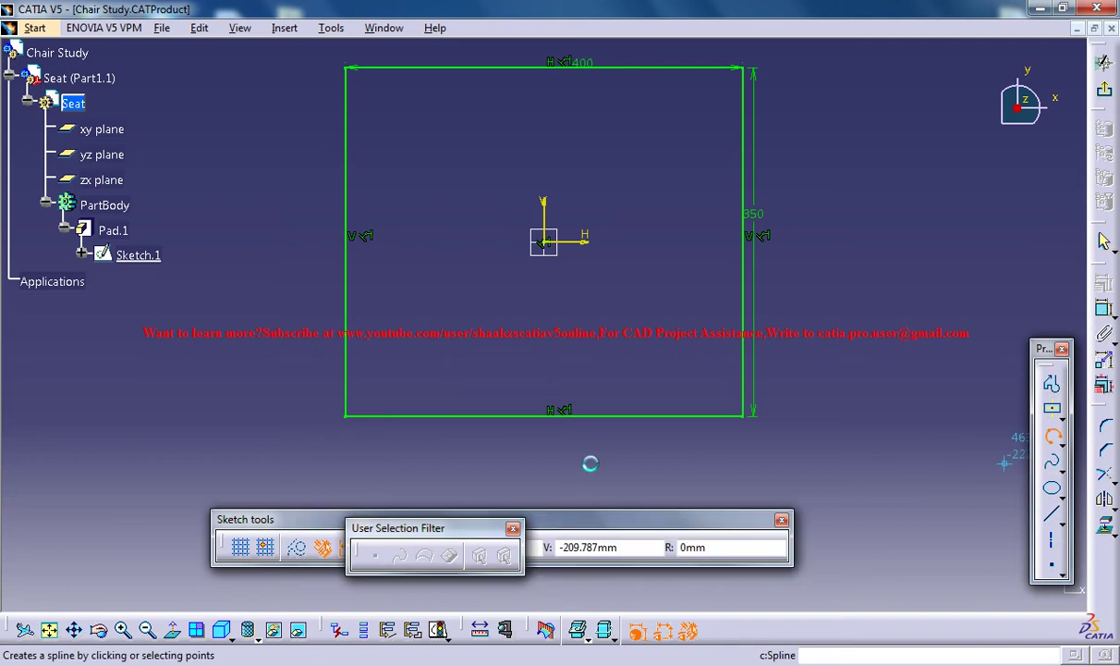
pyautogui.click(348, 418)
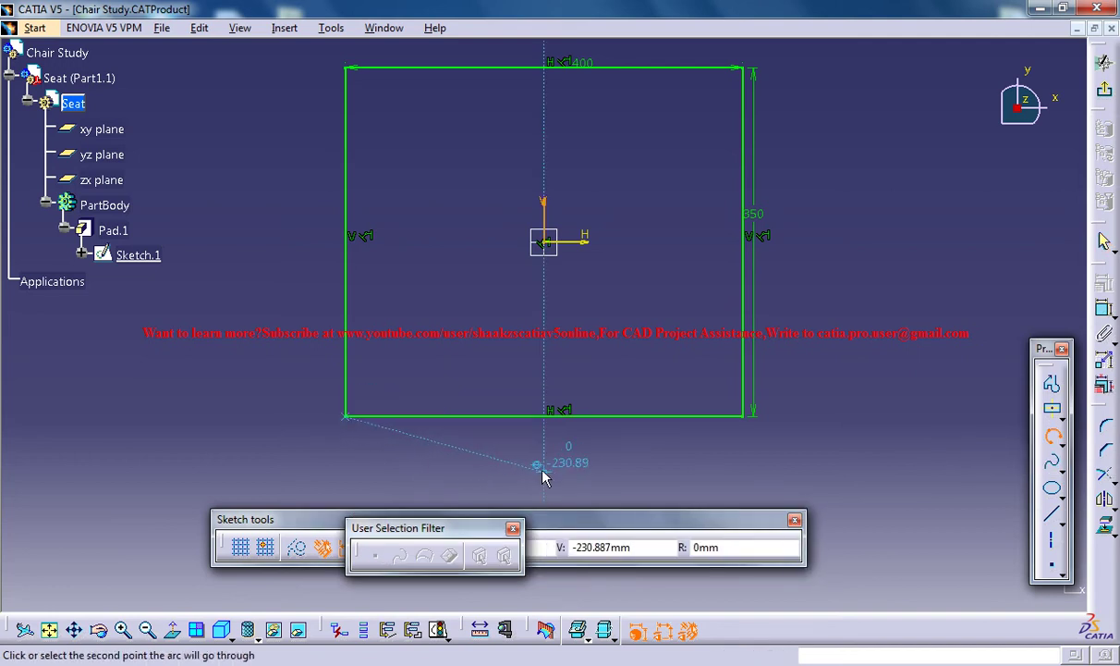
pyautogui.click(544, 473)
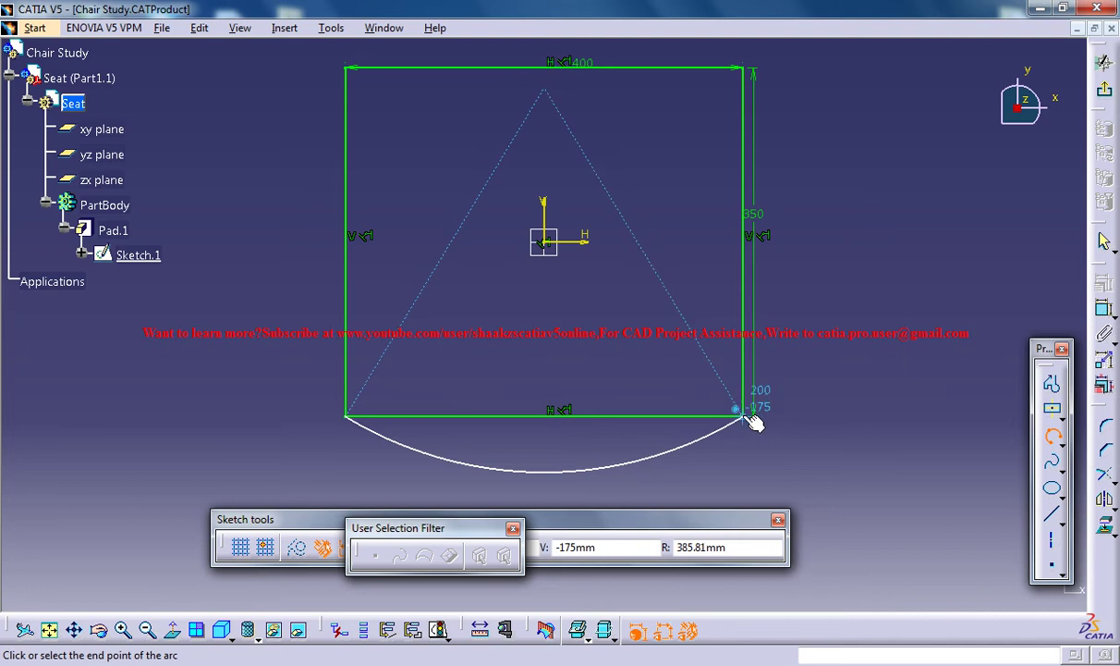
pyautogui.click(753, 424)
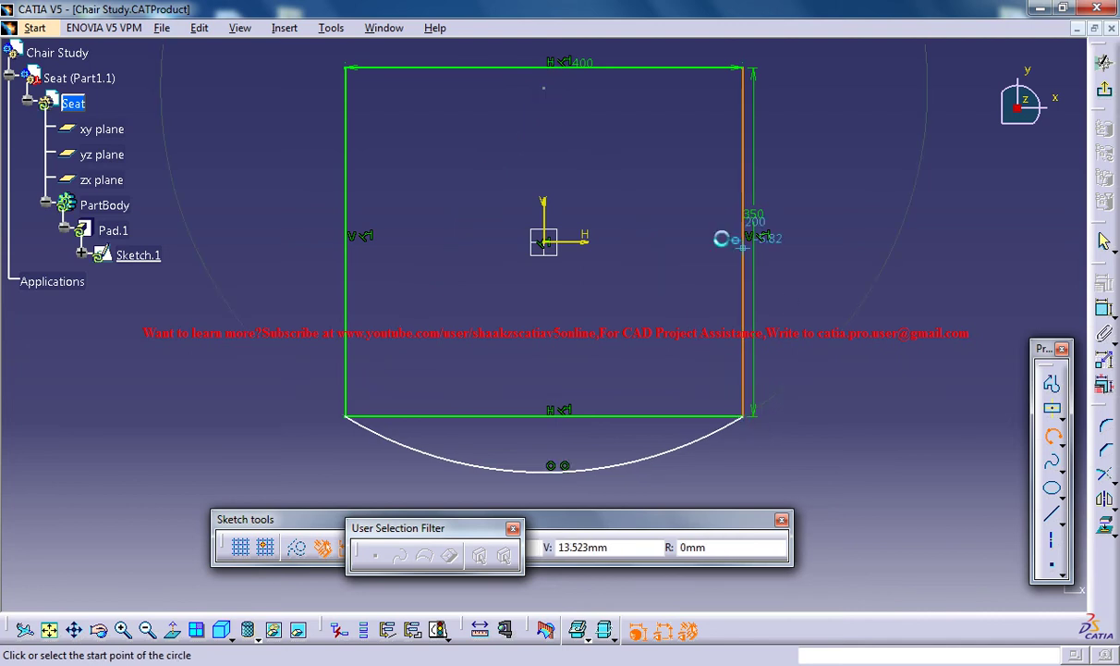
pyautogui.moveTo(598, 176); pyautogui.dragTo(623, 288, button='middle')
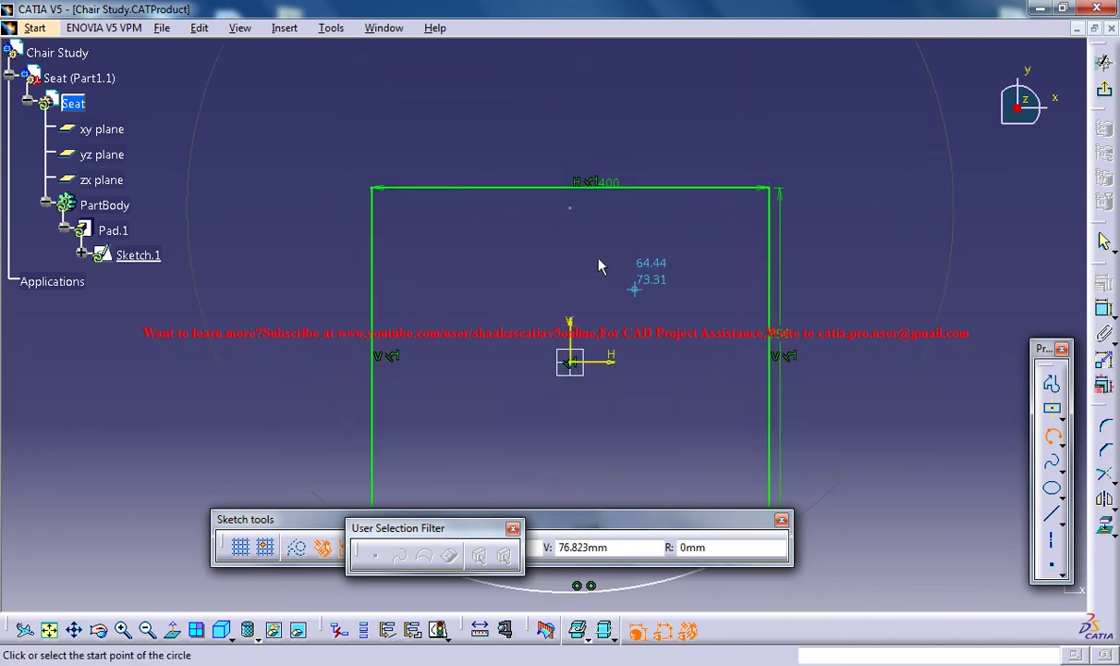
pyautogui.click(373, 189)
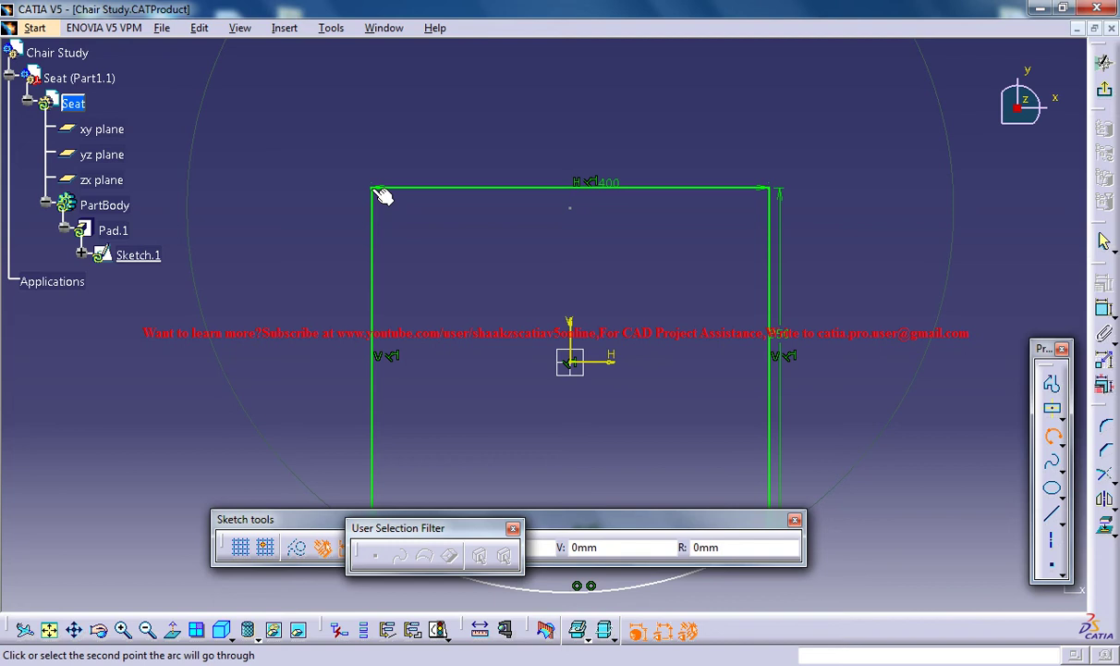
pyautogui.click(571, 157)
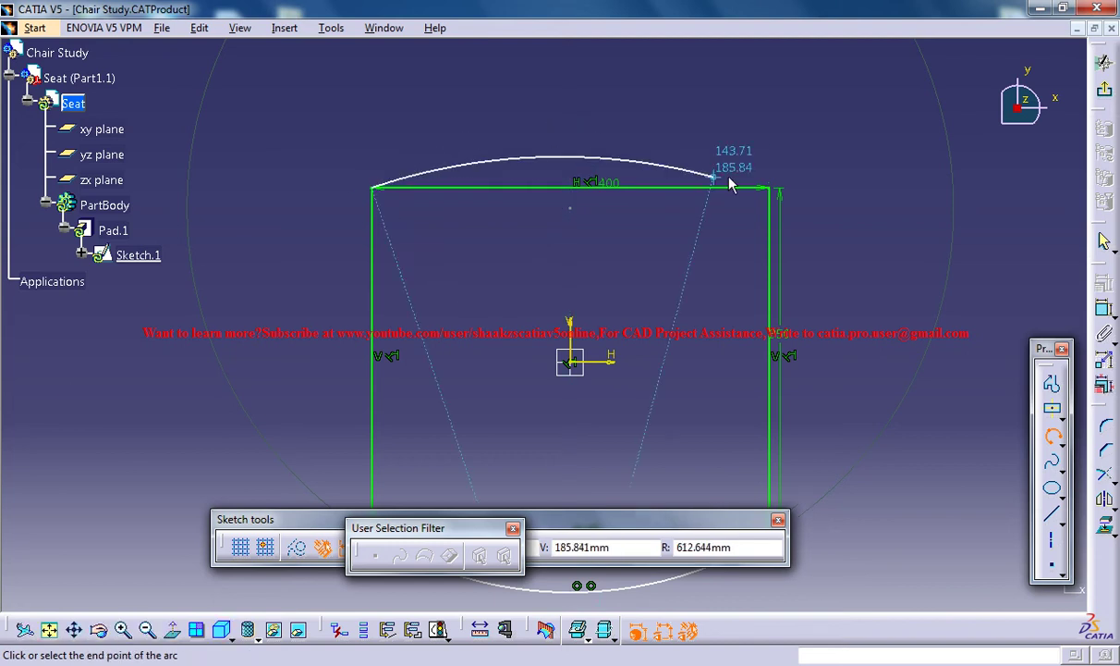
pyautogui.click(769, 189)
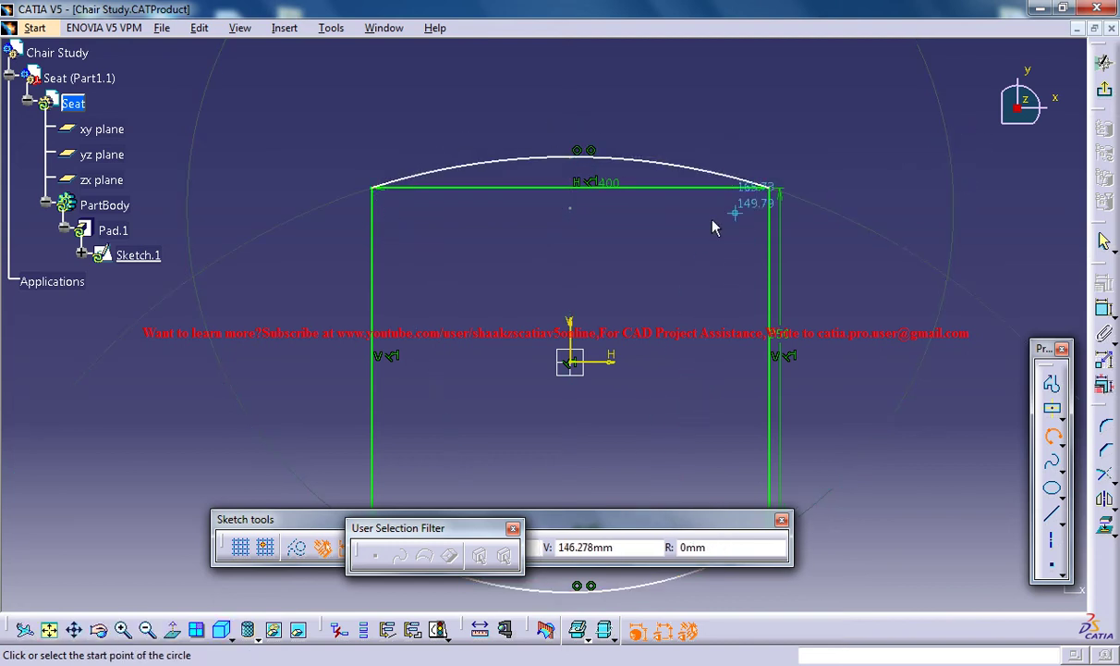
pyautogui.moveTo(717, 225)
pyautogui.mouseDown(button='middle')
pyautogui.moveTo(725, 249)
pyautogui.moveTo(722, 176)
pyautogui.mouseUp(button='middle')
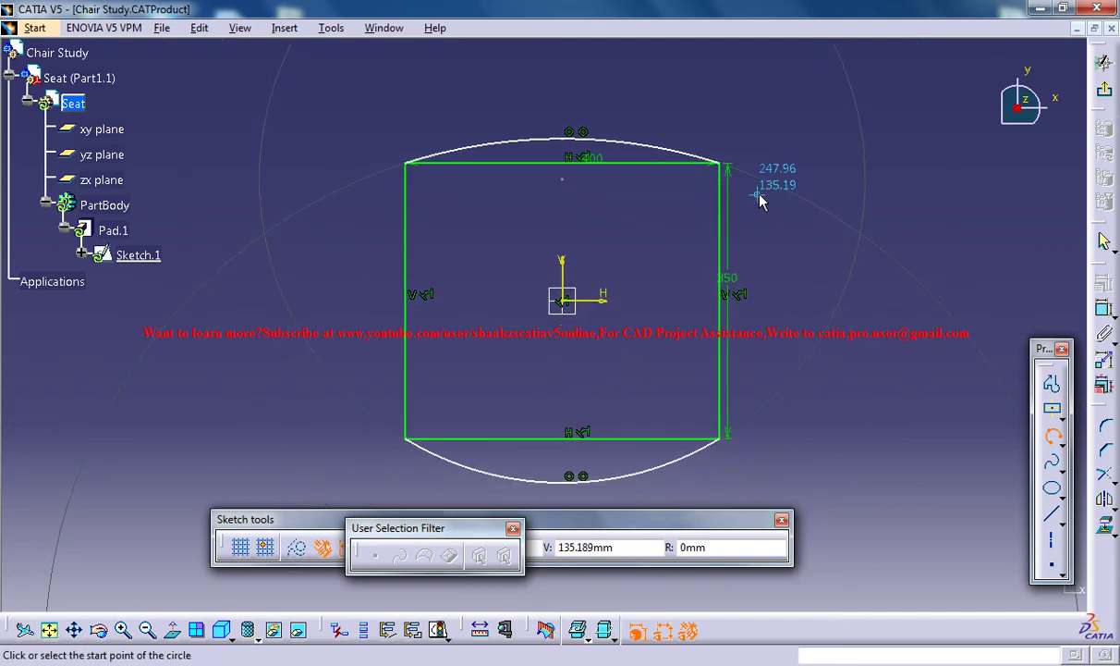
pyautogui.press('Escape')
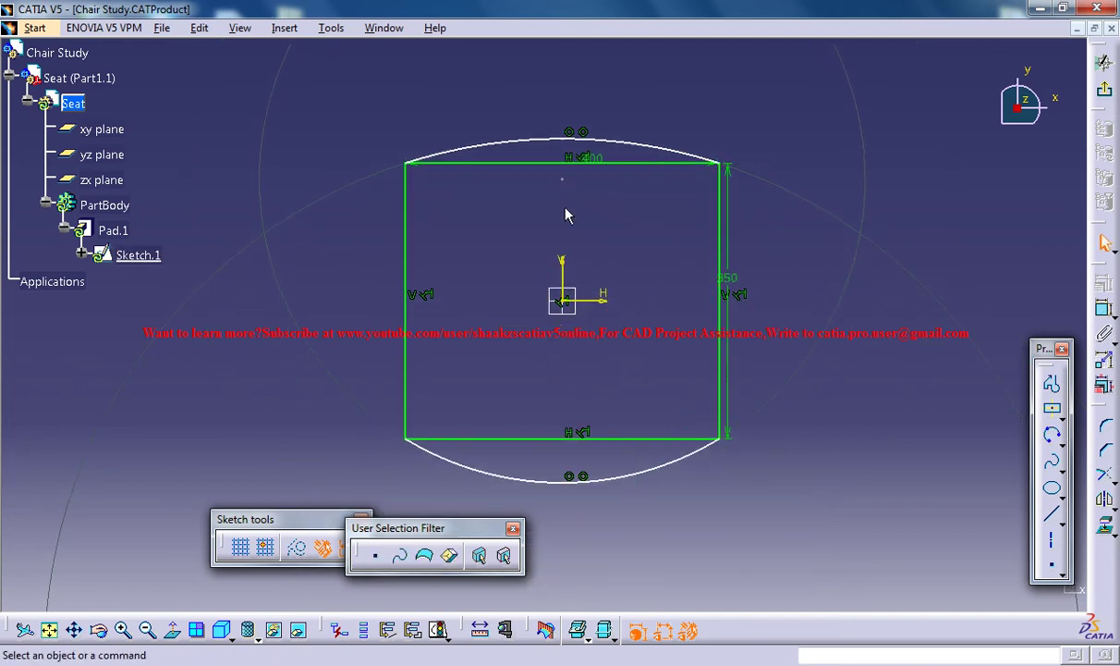
# - Turn the straight top and bottom edges into construction lines and exit the sketch
pyautogui.click(564, 164)
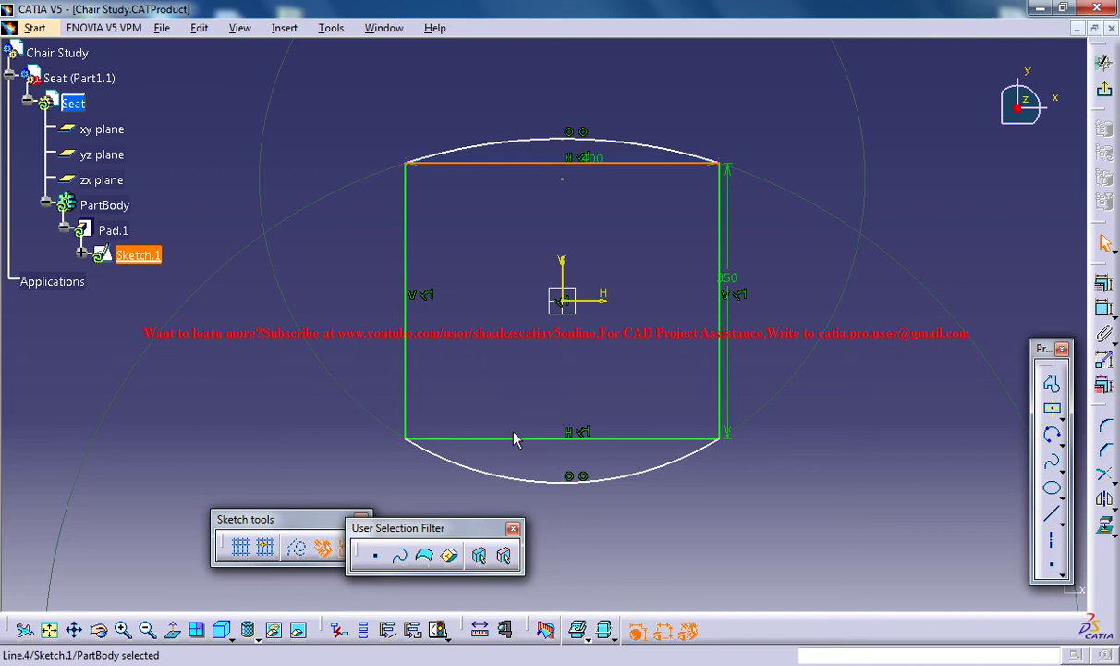
pyautogui.keyDown('ctrl'); pyautogui.click(519, 441); pyautogui.keyUp('ctrl')
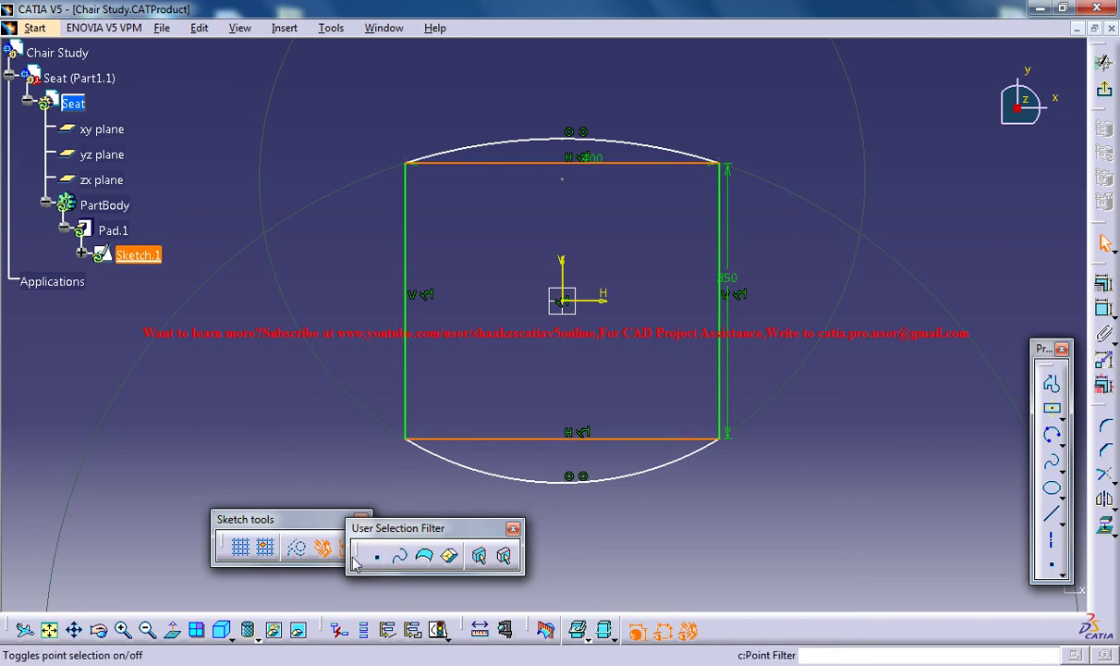
pyautogui.click(297, 547)
pyautogui.click(1105, 89)
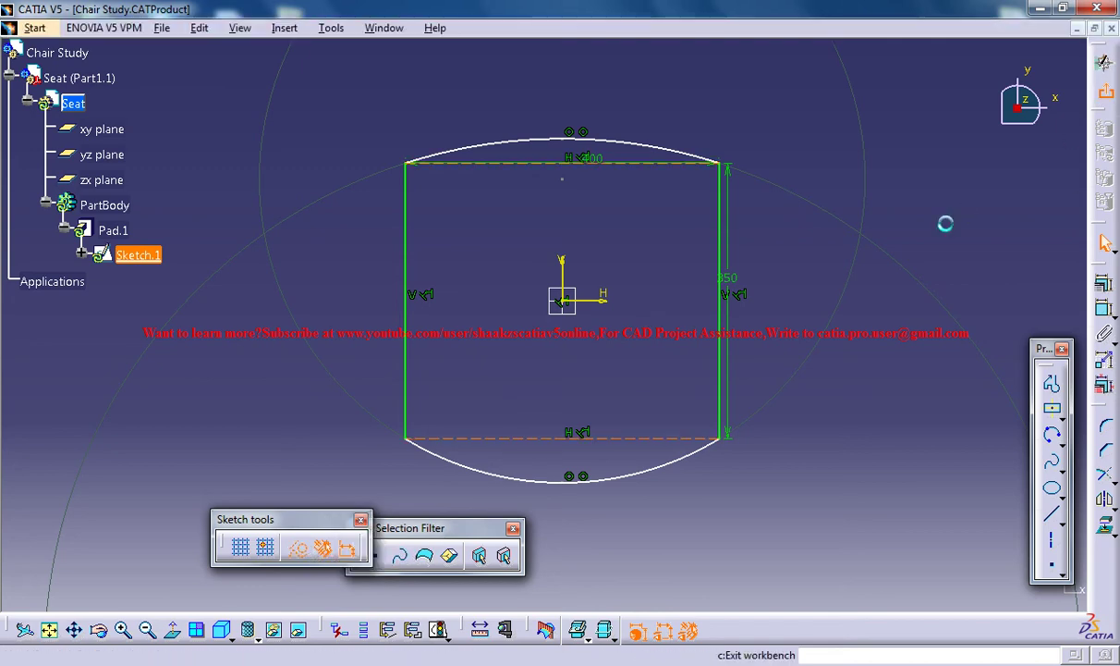
pyautogui.moveTo(492, 435); pyautogui.dragTo(520, 279, button='middle')
pyautogui.click(384, 28)
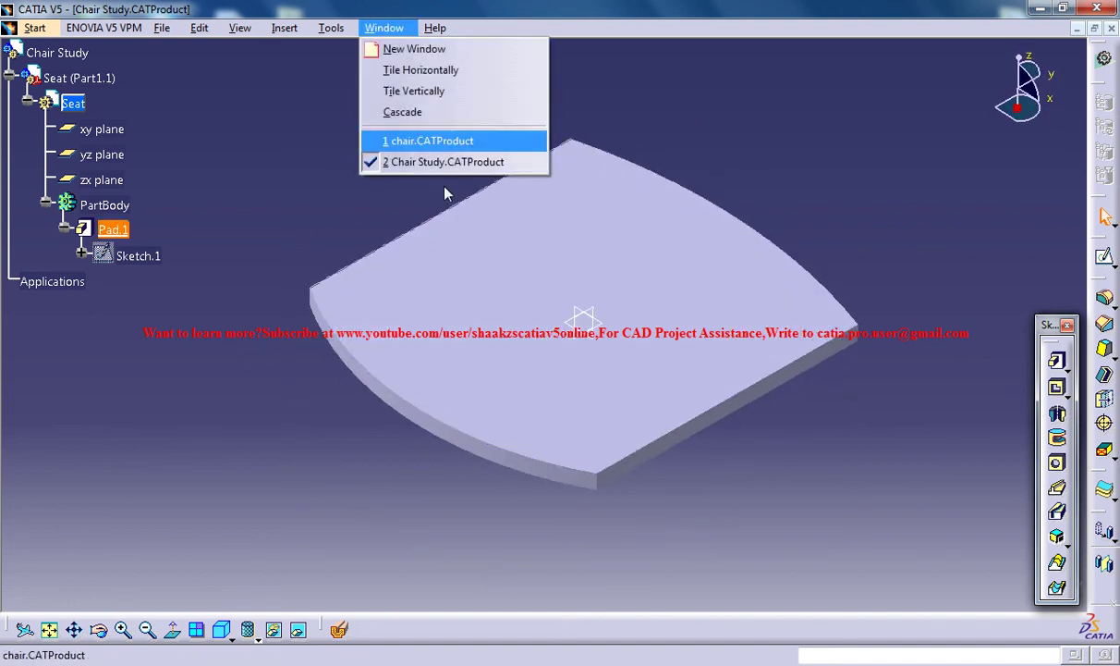
pyautogui.click(427, 139)
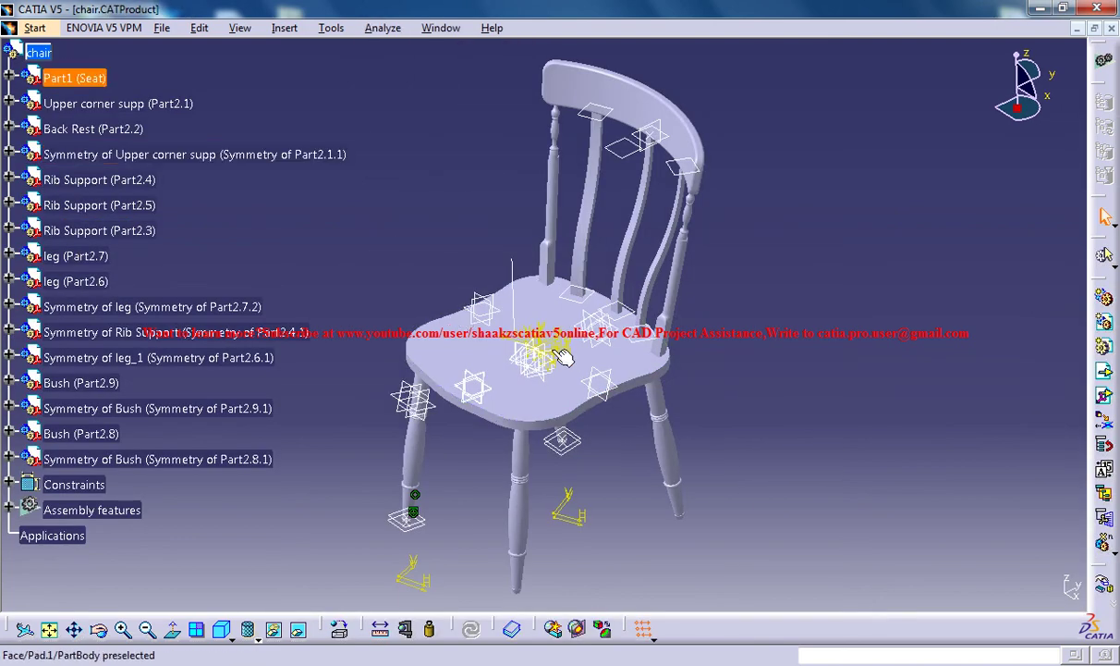
pyautogui.click(440, 27)
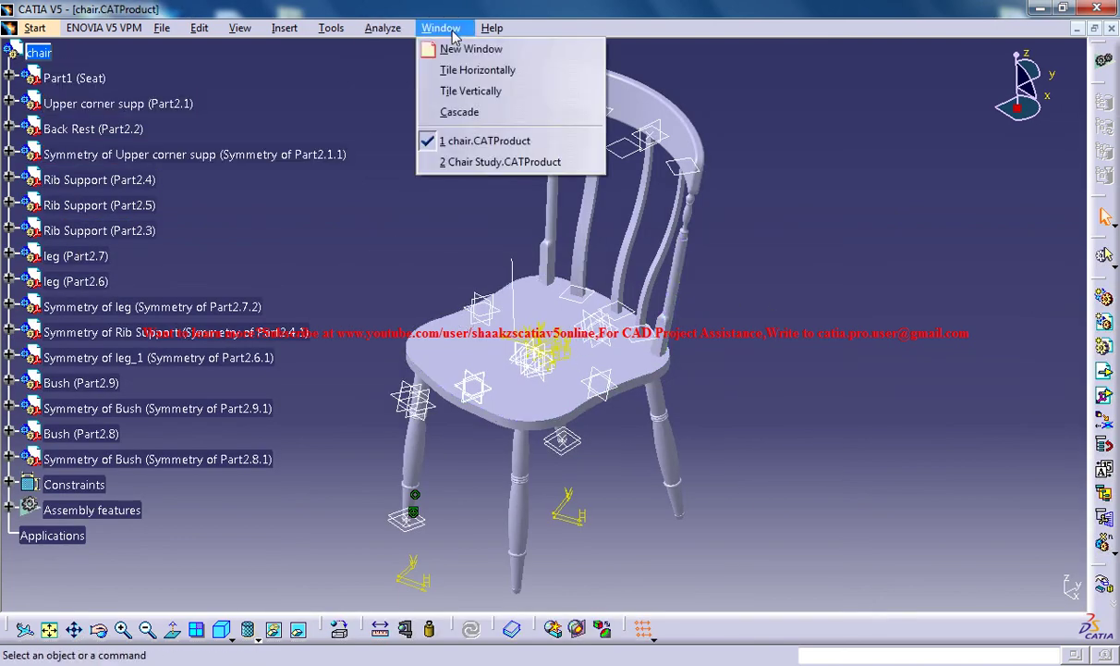
pyautogui.click(481, 162)
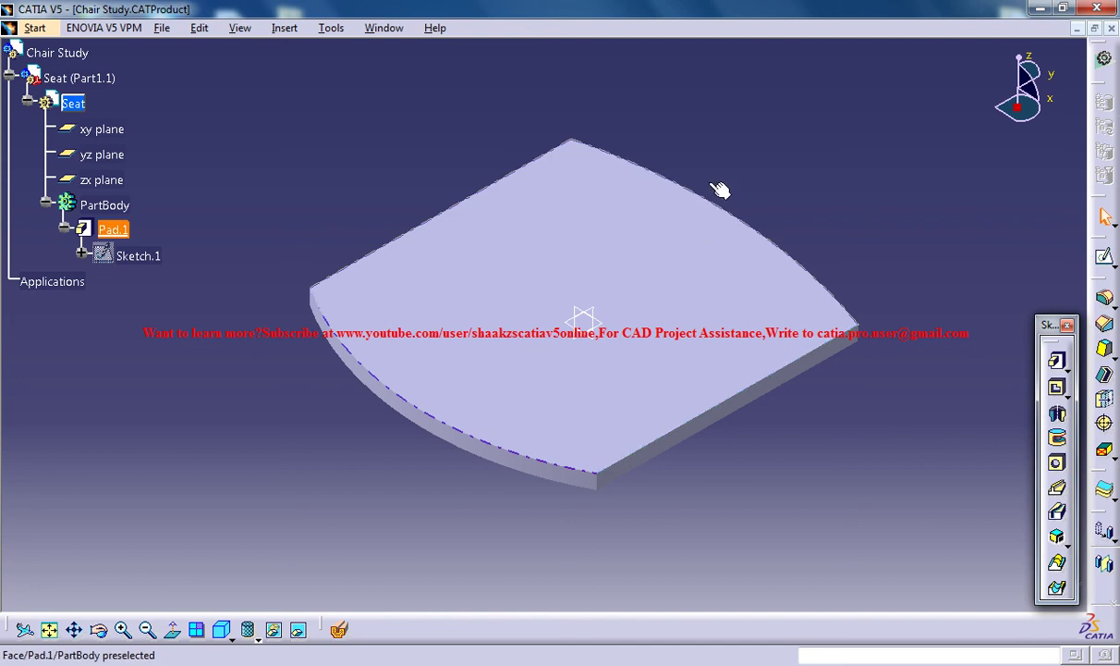